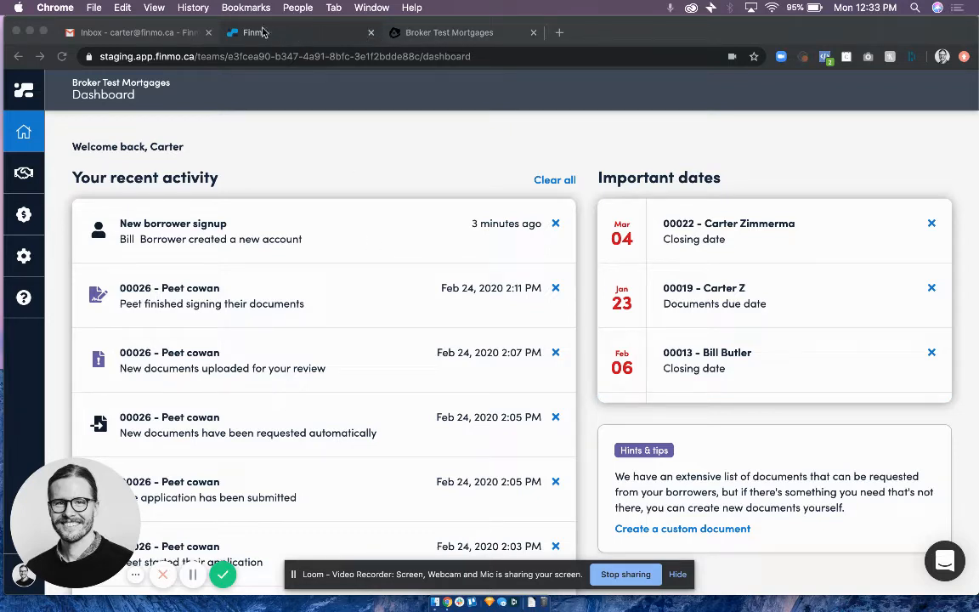
View the borrower signup form and the broker dashboard, ending on the signup form.
{"action": "left_click", "coordinate": [424, 32]}
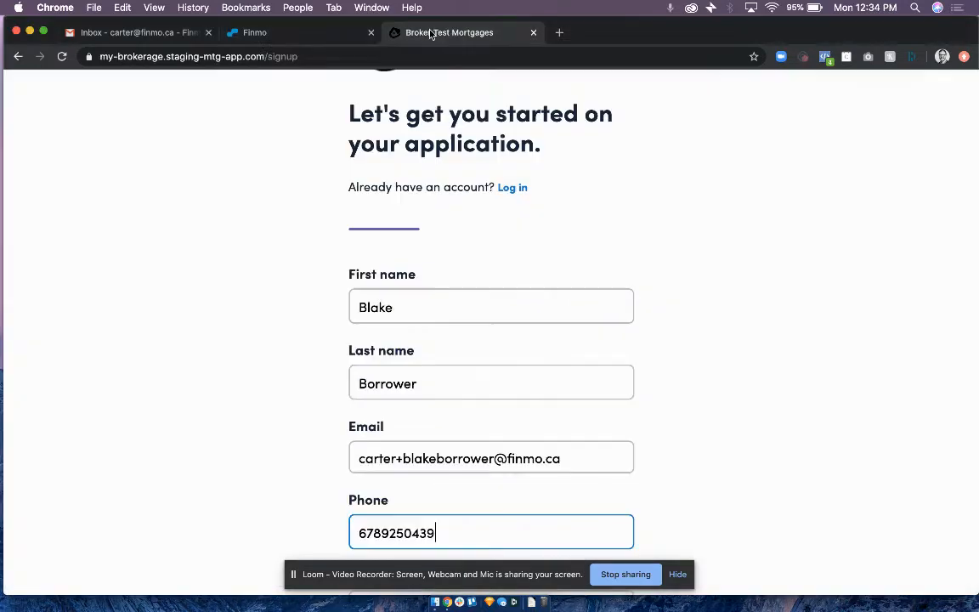
{"action": "scroll", "coordinate": [433, 281], "scroll_direction": "up", "scroll_amount": 2}
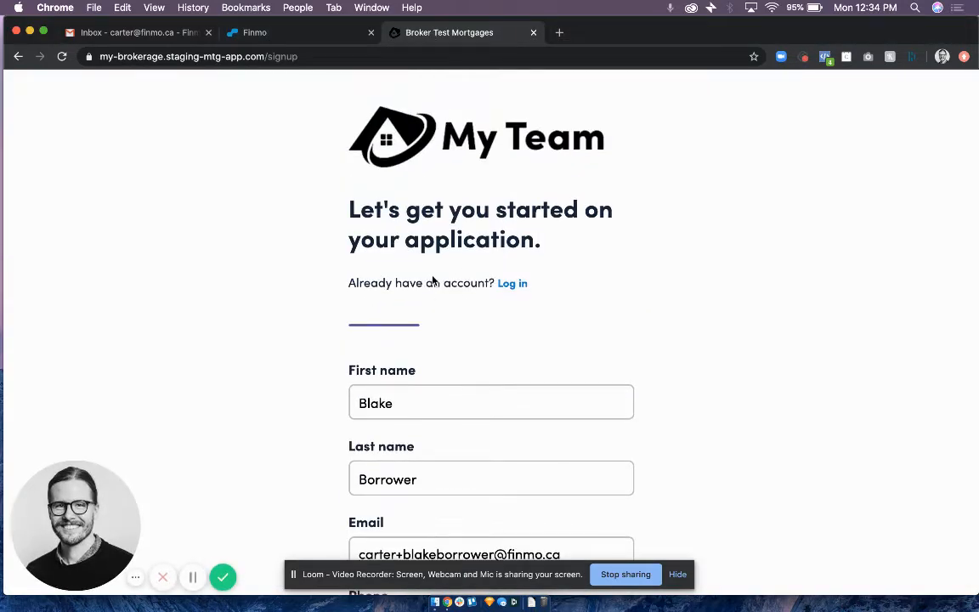
{"action": "left_click", "coordinate": [262, 34]}
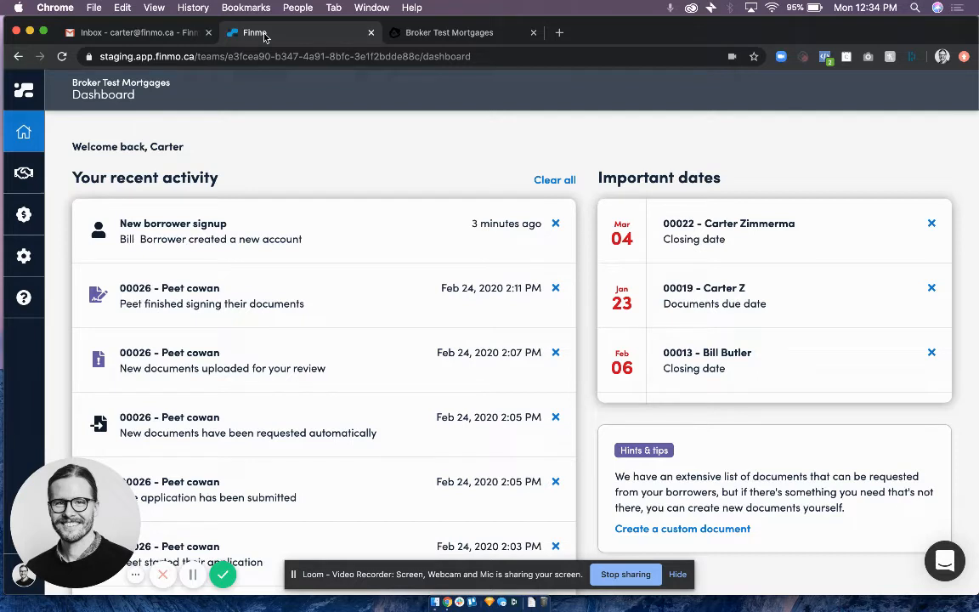
{"action": "left_click", "coordinate": [459, 34]}
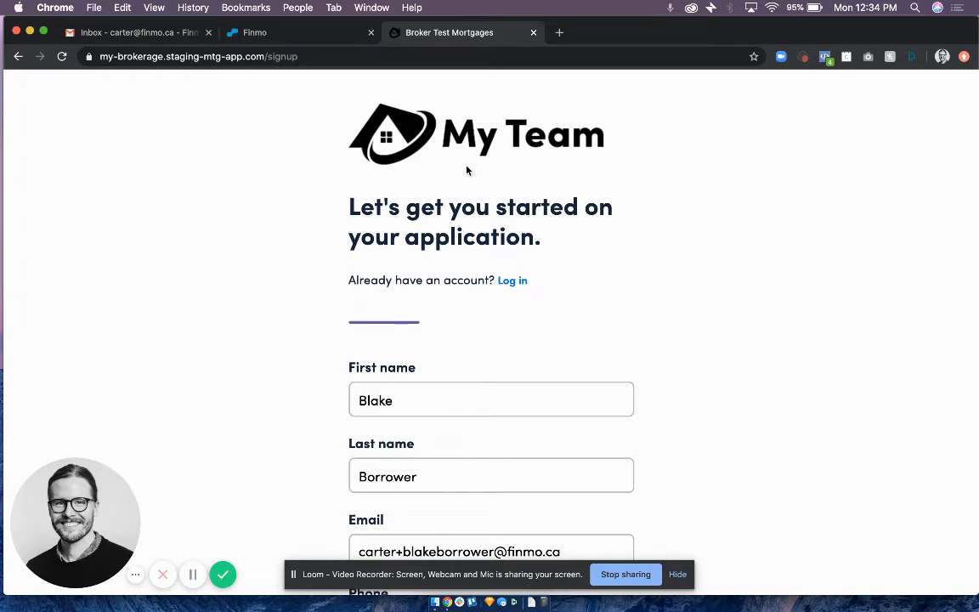
Create a password for the borrower's account and submit the signup form.
{"action": "scroll", "coordinate": [466, 167], "scroll_direction": "down", "scroll_amount": 2}
{"action": "scroll", "coordinate": [466, 166], "scroll_direction": "down", "scroll_amount": 6}
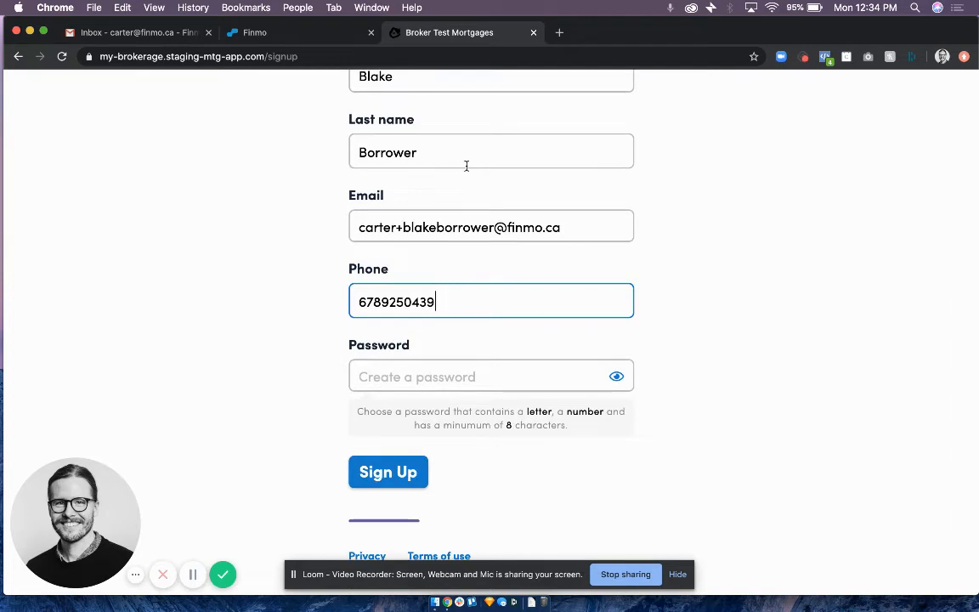
{"action": "scroll", "coordinate": [456, 299], "scroll_direction": "down", "scroll_amount": 1}
{"action": "left_click", "coordinate": [439, 334]}
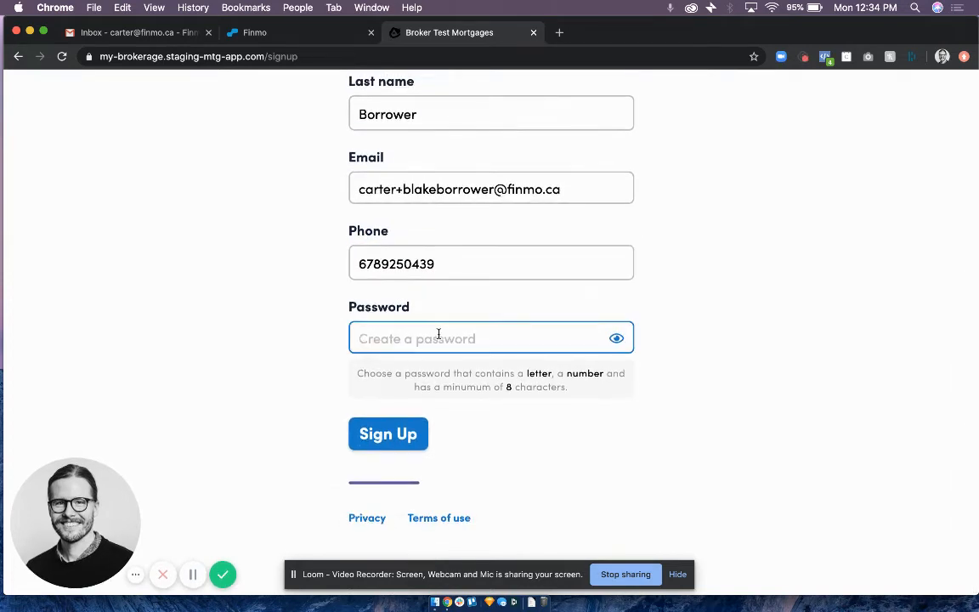
{"action": "type", "text": "••"}
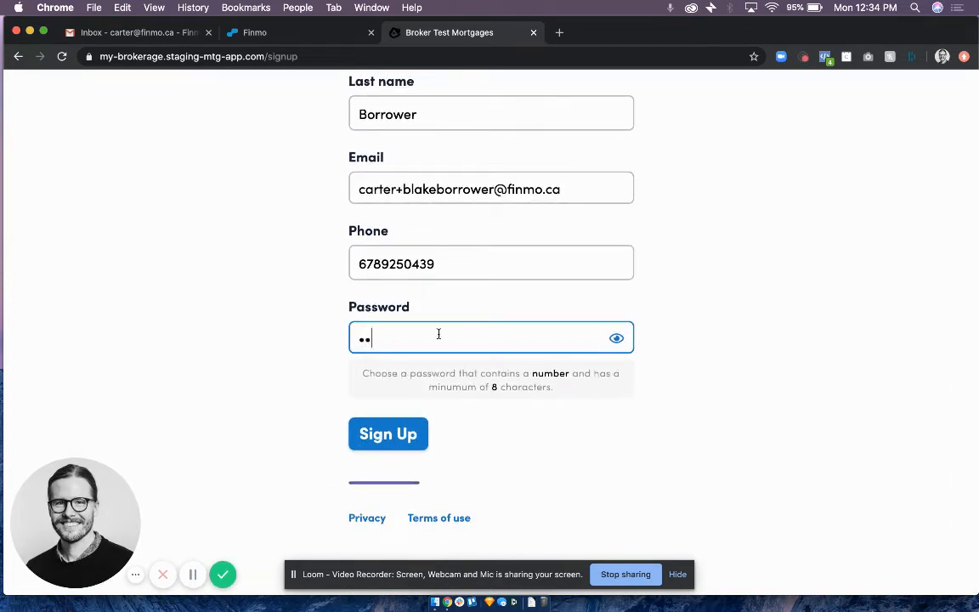
{"action": "type", "text": "••••"}
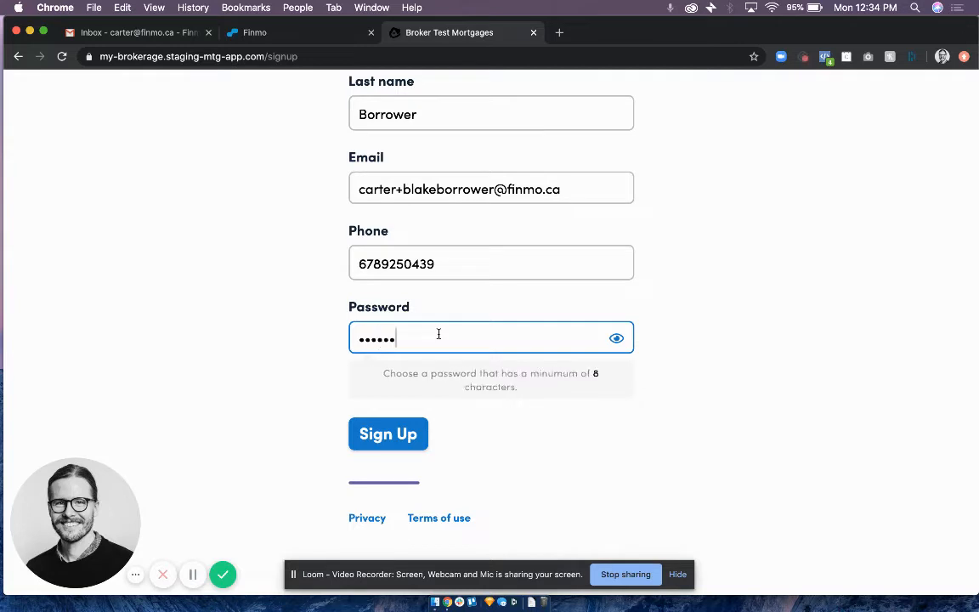
{"action": "type", "text": "•••"}
{"action": "scroll", "coordinate": [438, 334], "scroll_direction": "up", "scroll_amount": 4}
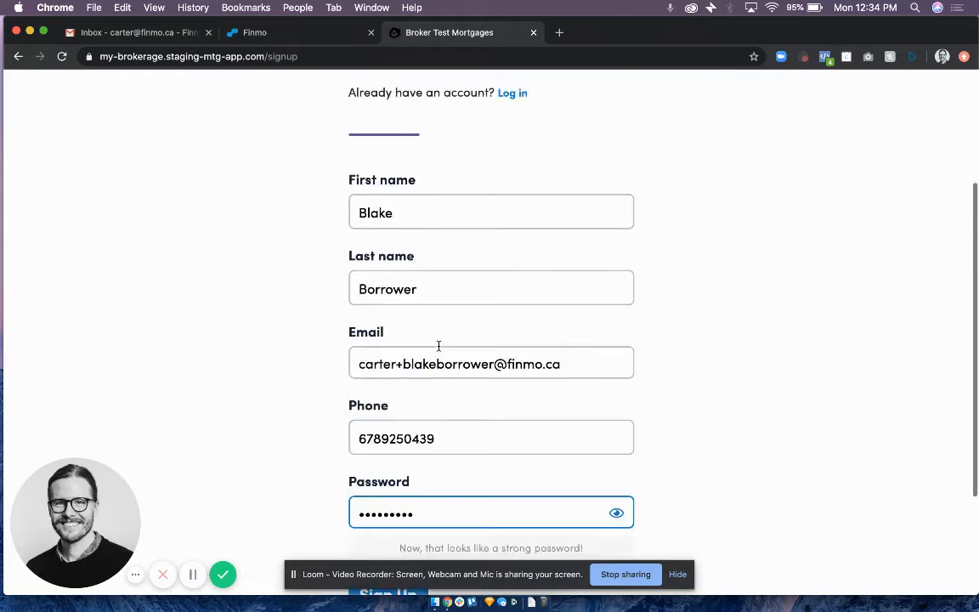
{"action": "scroll", "coordinate": [438, 345], "scroll_direction": "down", "scroll_amount": 3}
{"action": "left_click", "coordinate": [392, 455]}
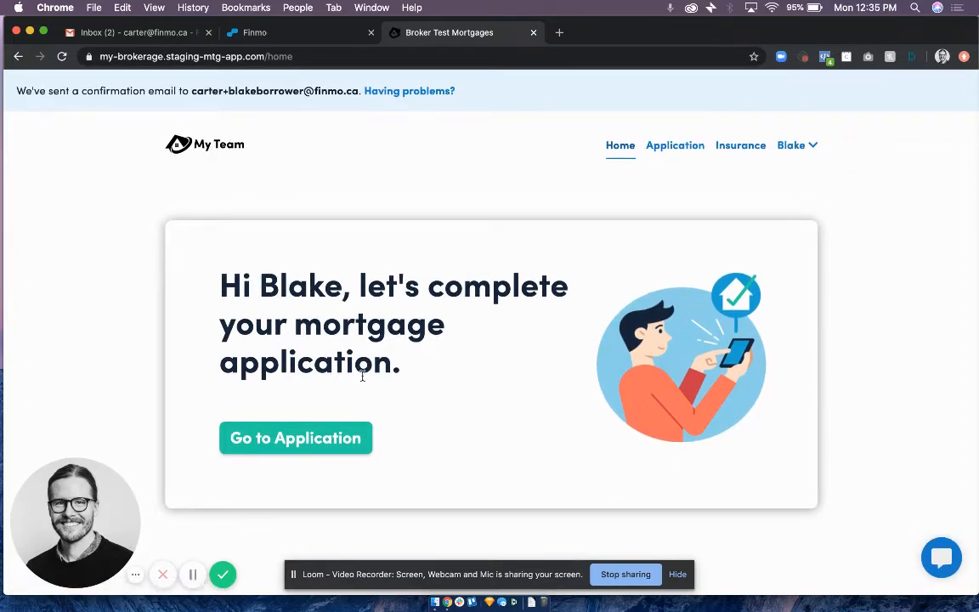
Open the borrower's mortgage application and review the mortgage goal questions.
{"action": "left_click", "coordinate": [321, 445]}
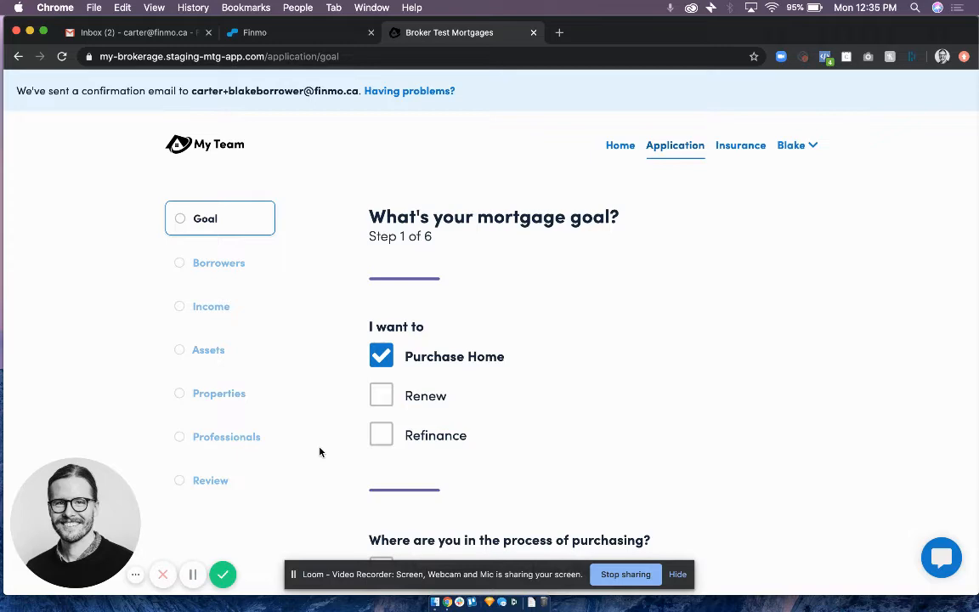
{"action": "scroll", "coordinate": [320, 452], "scroll_direction": "down", "scroll_amount": 8}
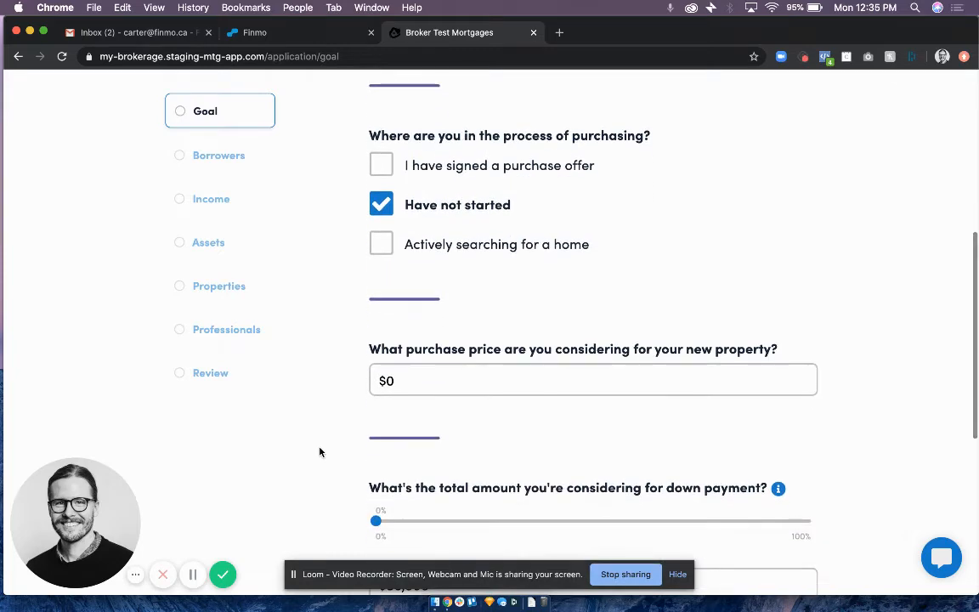
{"action": "scroll", "coordinate": [320, 451], "scroll_direction": "up", "scroll_amount": 5}
Try the purchasing stage "I have signed a purchase offer", review its closing date and security deposit questions, and switch back to "Have not started".
{"action": "scroll", "coordinate": [320, 451], "scroll_direction": "down", "scroll_amount": 4}
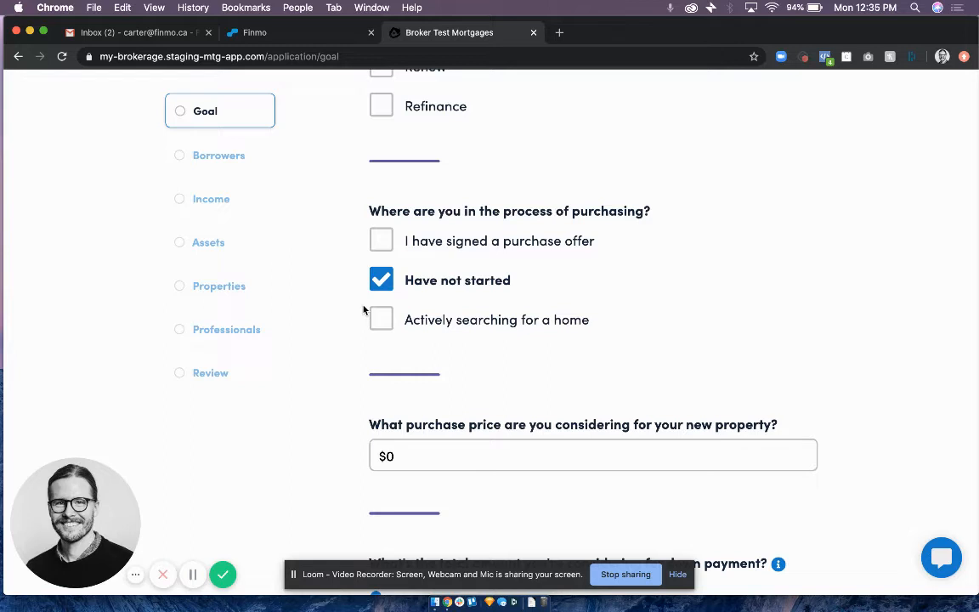
{"action": "left_click", "coordinate": [381, 242]}
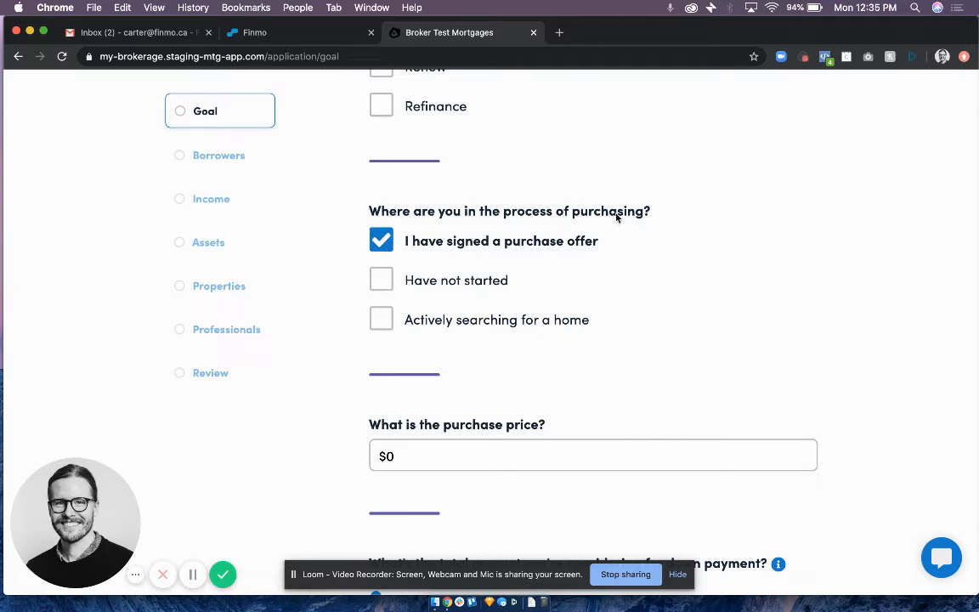
{"action": "scroll", "coordinate": [519, 251], "scroll_direction": "down", "scroll_amount": 5}
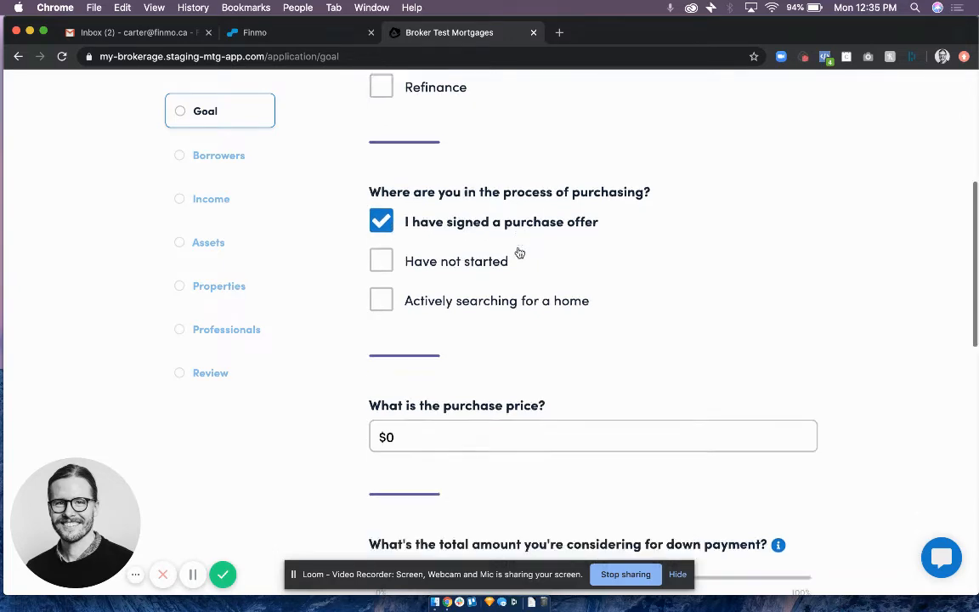
{"action": "scroll", "coordinate": [519, 251], "scroll_direction": "down", "scroll_amount": 8}
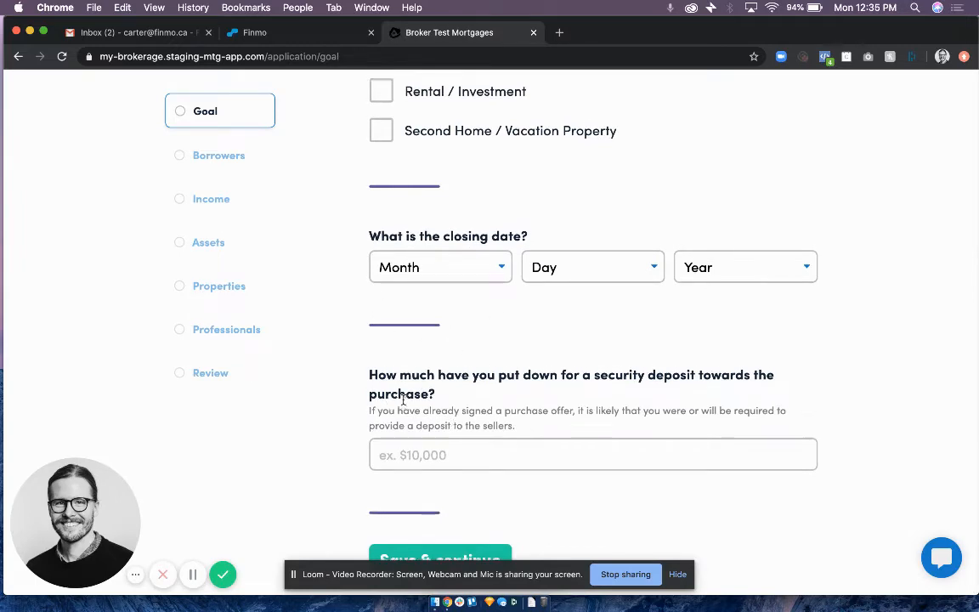
{"action": "scroll", "coordinate": [403, 399], "scroll_direction": "up", "scroll_amount": 9}
{"action": "scroll", "coordinate": [402, 400], "scroll_direction": "up", "scroll_amount": 3}
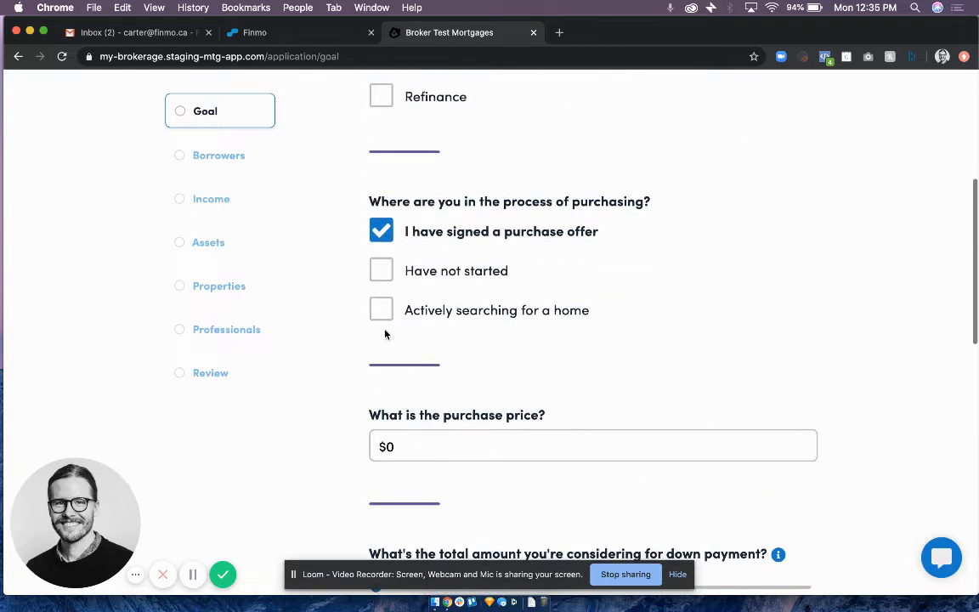
{"action": "left_click", "coordinate": [379, 271]}
Set the considered purchase price to $250,000 and the total down payment to $50,000.
{"action": "scroll", "coordinate": [423, 428], "scroll_direction": "down", "scroll_amount": 1}
{"action": "scroll", "coordinate": [423, 427], "scroll_direction": "down", "scroll_amount": 1}
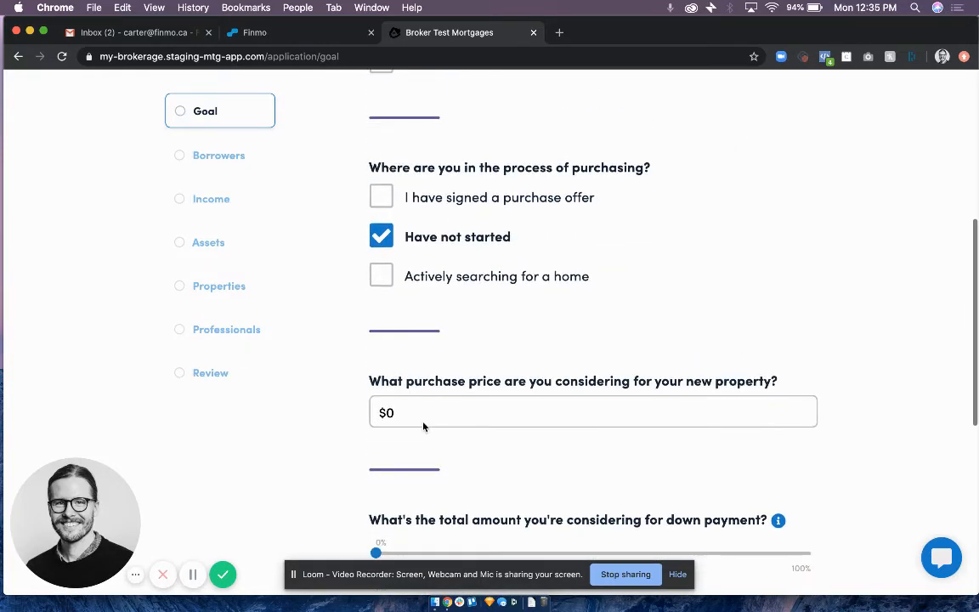
{"action": "left_click", "coordinate": [423, 416]}
{"action": "key", "text": "BackSpace"}
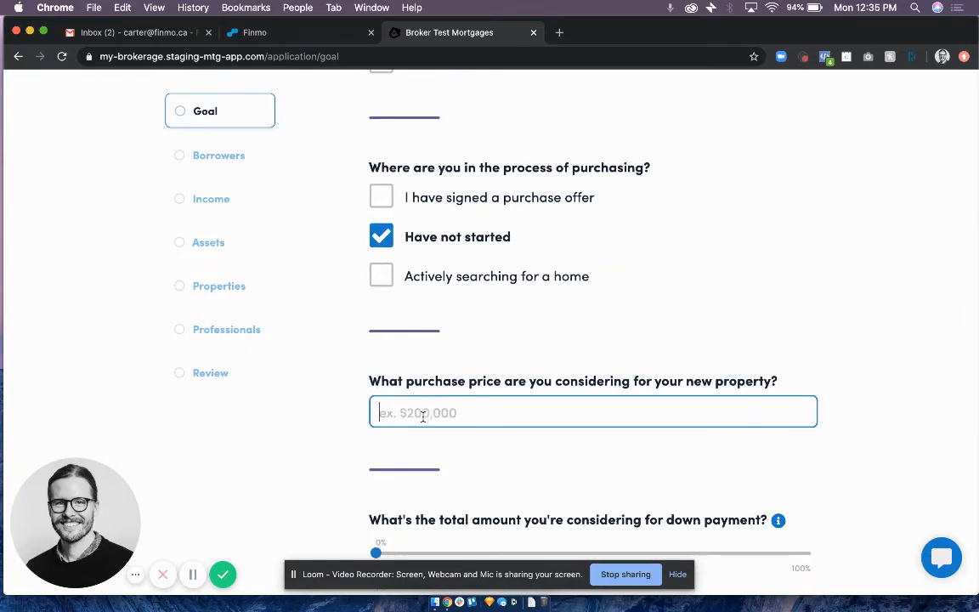
{"action": "type", "text": "250,000"}
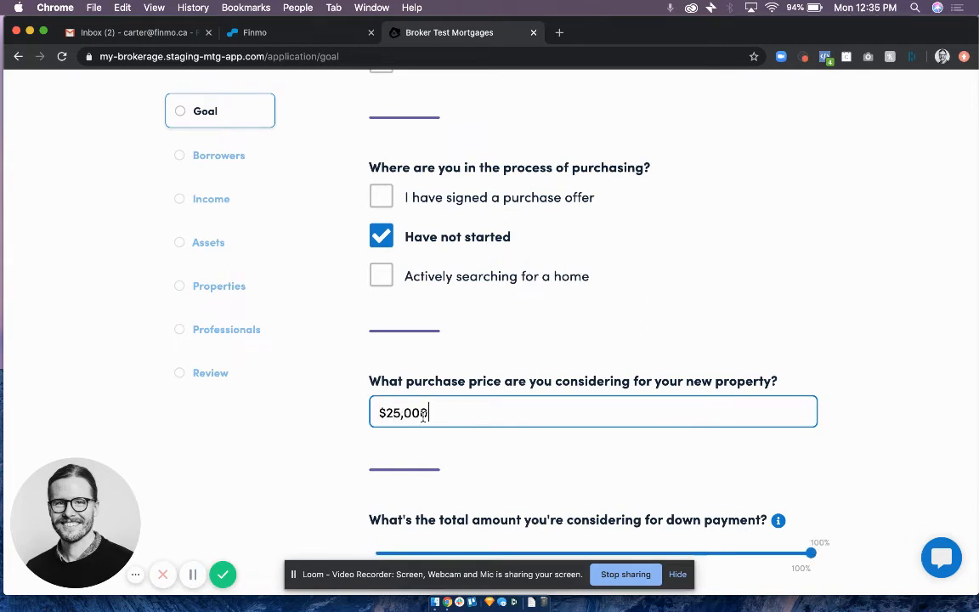
{"action": "scroll", "coordinate": [422, 416], "scroll_direction": "down", "scroll_amount": 5}
{"action": "triple_click", "coordinate": [391, 398]}
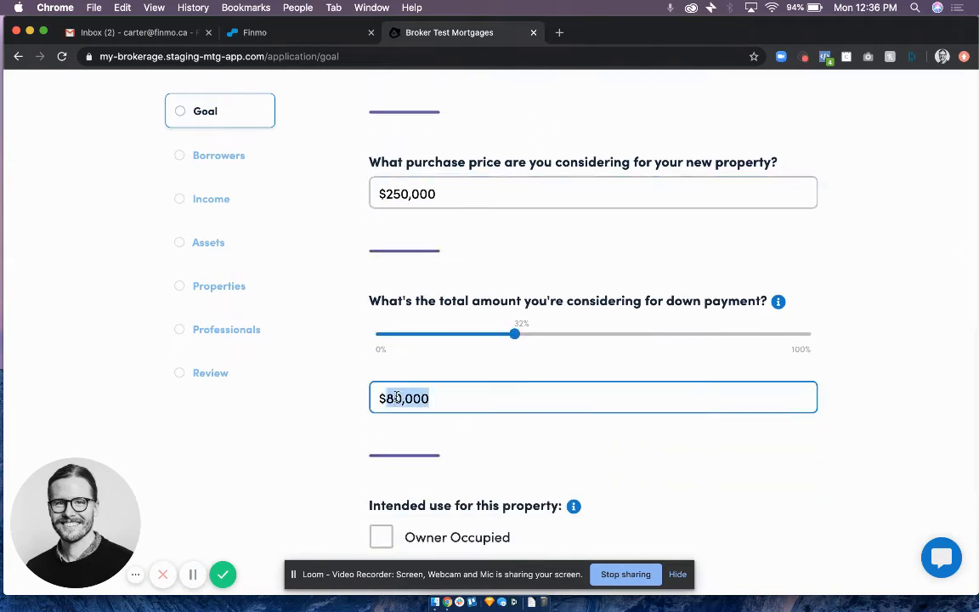
{"action": "type", "text": "50000"}
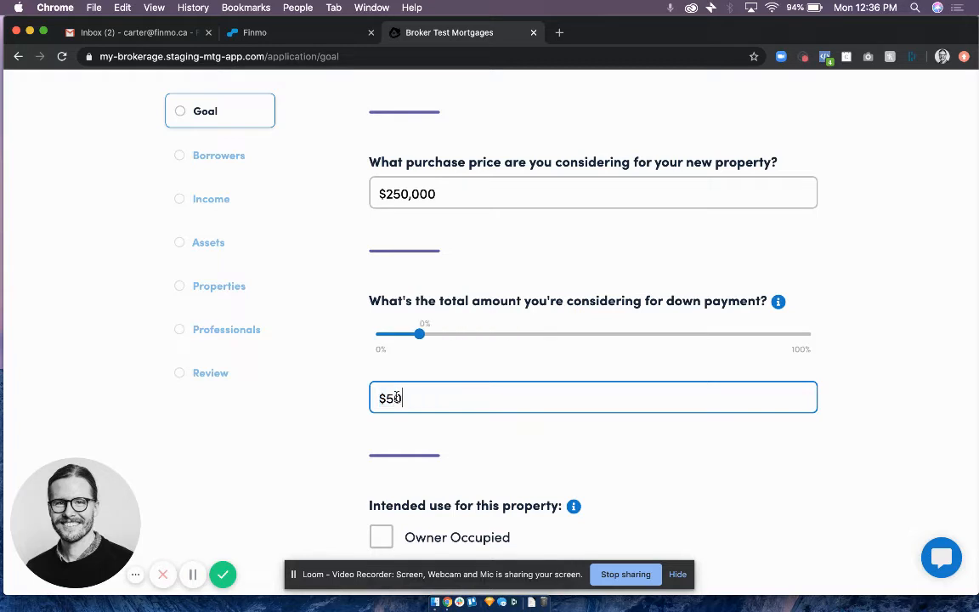
Mark the property's intended use as Owner Occupied and save the goal section to continue.
{"action": "scroll", "coordinate": [396, 396], "scroll_direction": "down", "scroll_amount": 3}
{"action": "scroll", "coordinate": [396, 397], "scroll_direction": "down", "scroll_amount": 2}
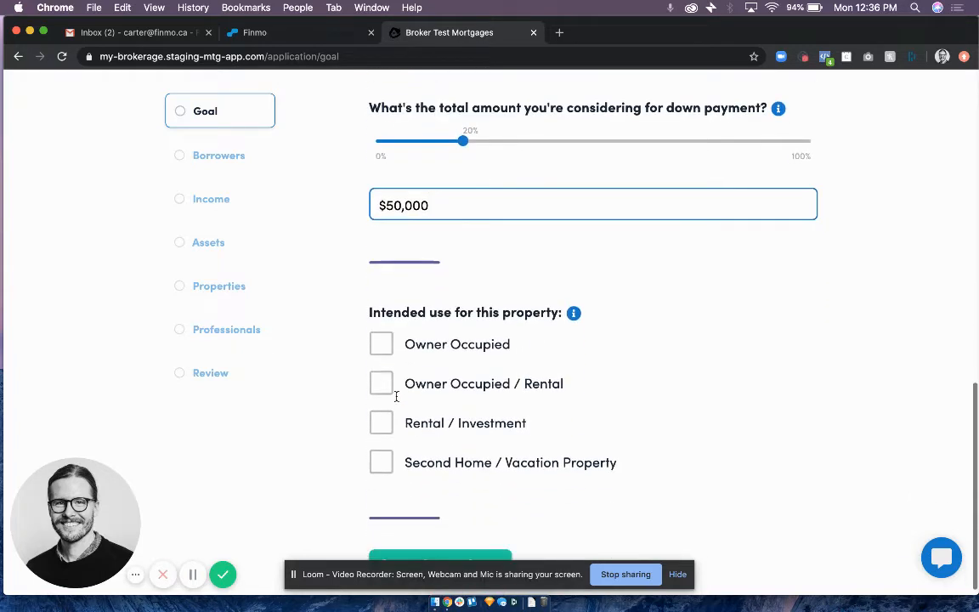
{"action": "left_click", "coordinate": [382, 341]}
{"action": "scroll", "coordinate": [482, 345], "scroll_direction": "down", "scroll_amount": 1}
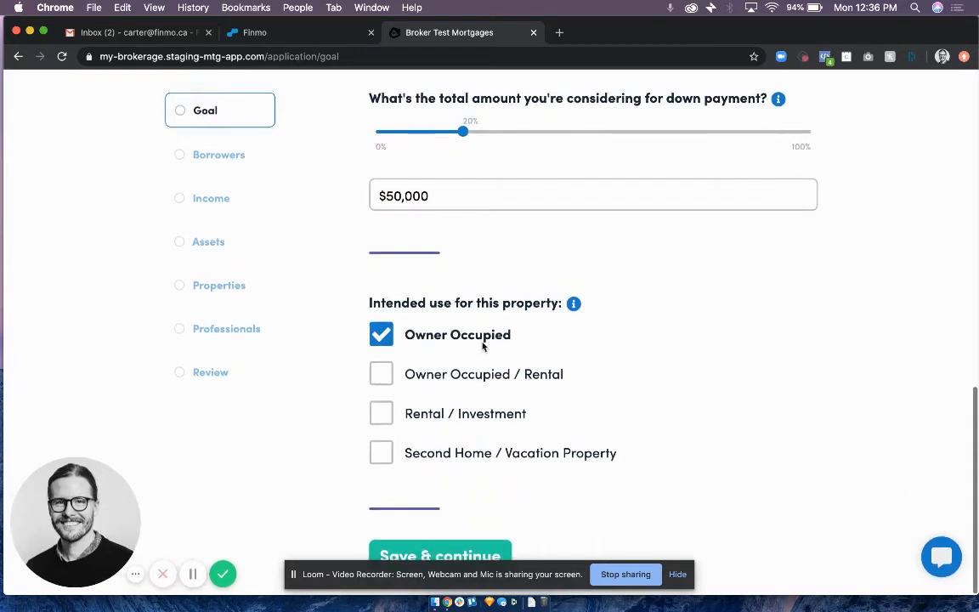
{"action": "left_click", "coordinate": [442, 556]}
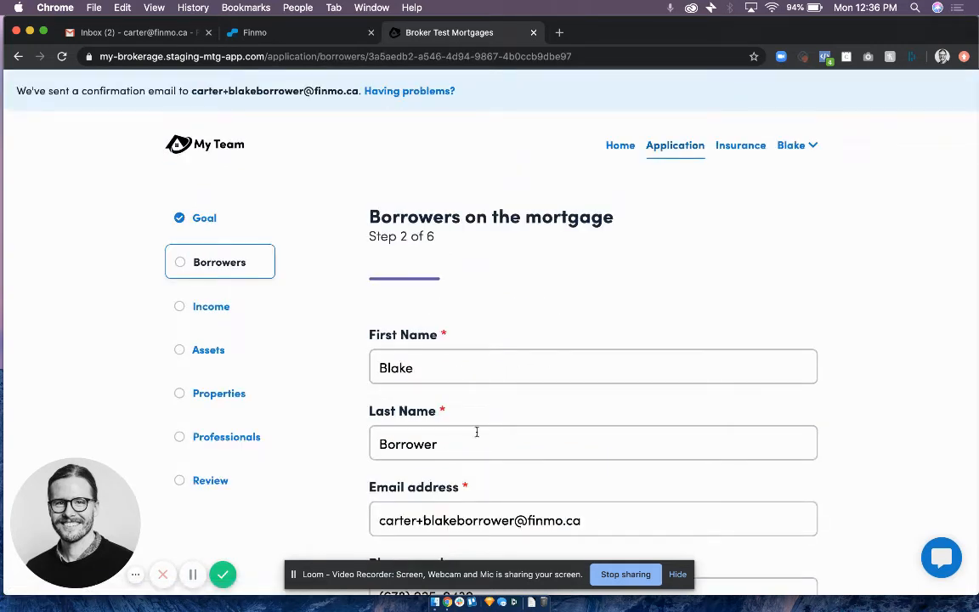
Fill in the borrower's current address in the living history using an autocomplete suggestion.
{"action": "scroll", "coordinate": [476, 431], "scroll_direction": "down", "scroll_amount": 10}
{"action": "scroll", "coordinate": [477, 435], "scroll_direction": "down", "scroll_amount": 3}
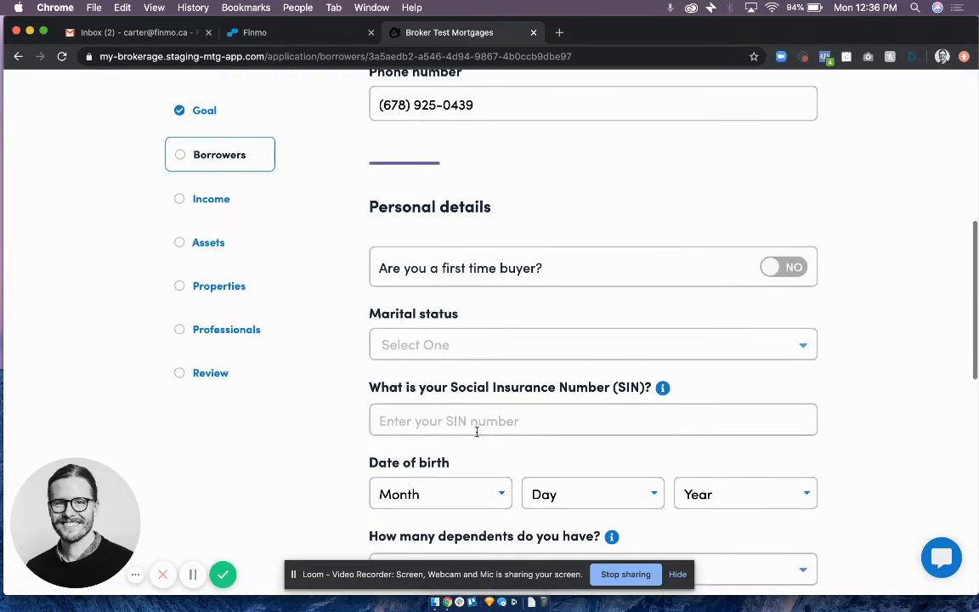
{"action": "scroll", "coordinate": [477, 435], "scroll_direction": "down", "scroll_amount": 5}
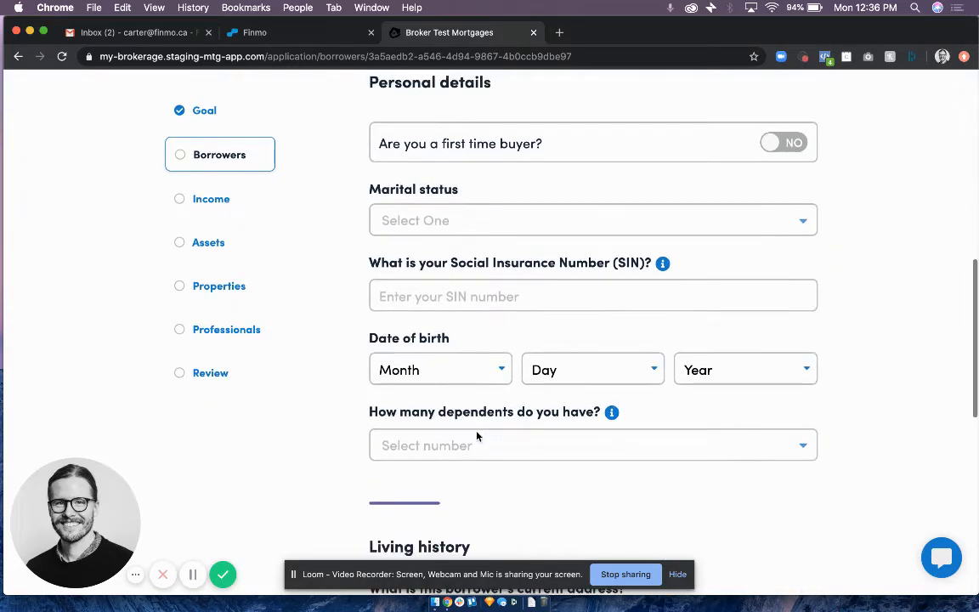
{"action": "scroll", "coordinate": [476, 436], "scroll_direction": "down", "scroll_amount": 6}
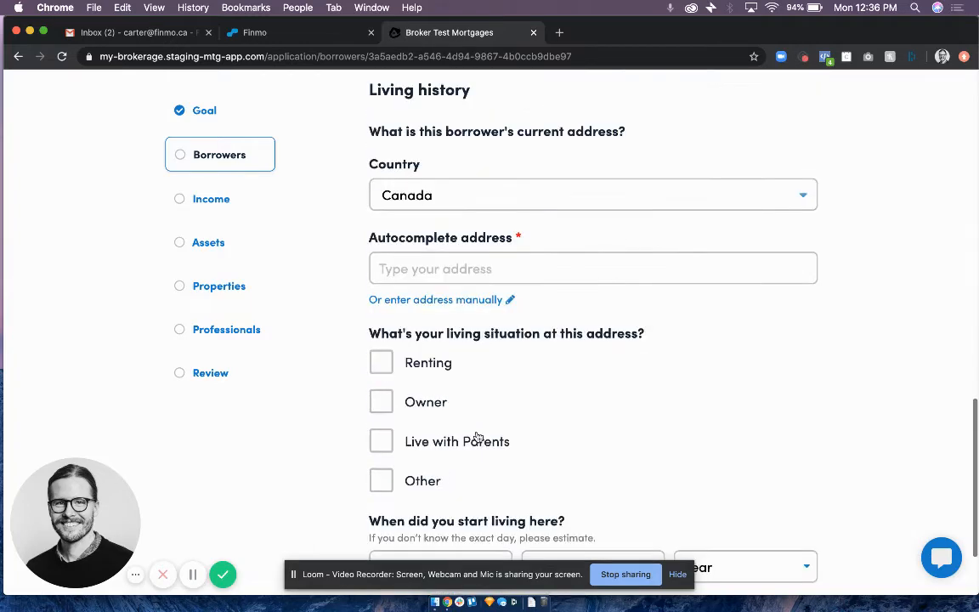
{"action": "left_click", "coordinate": [447, 268]}
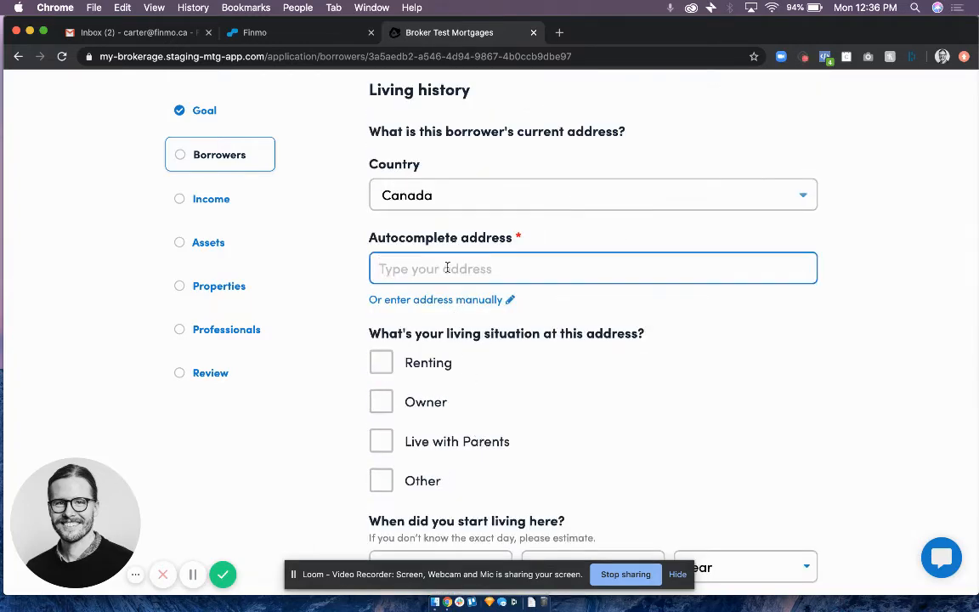
{"action": "type", "text": "304"}
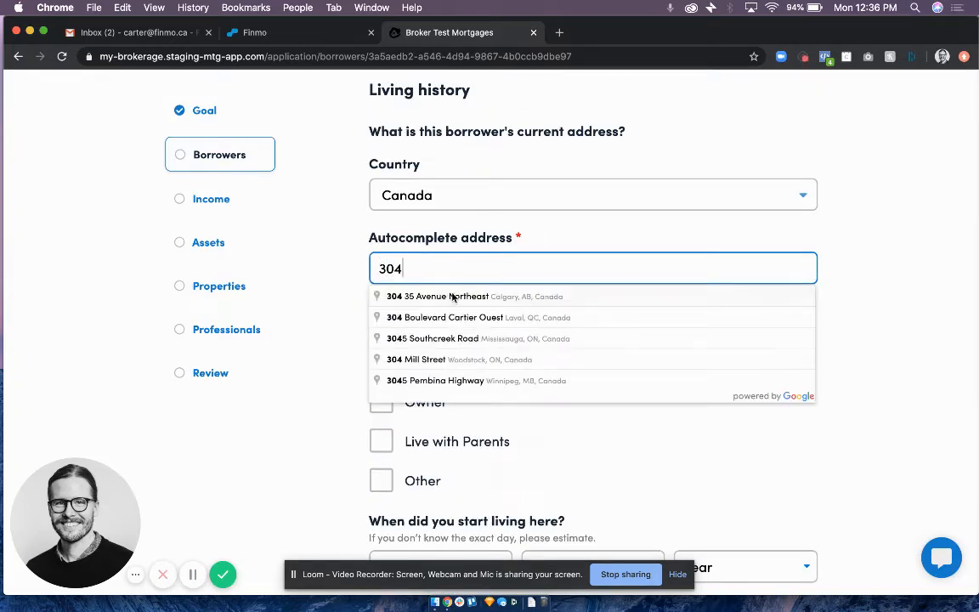
{"action": "left_click", "coordinate": [452, 296]}
{"action": "scroll", "coordinate": [452, 298], "scroll_direction": "up", "scroll_amount": 5}
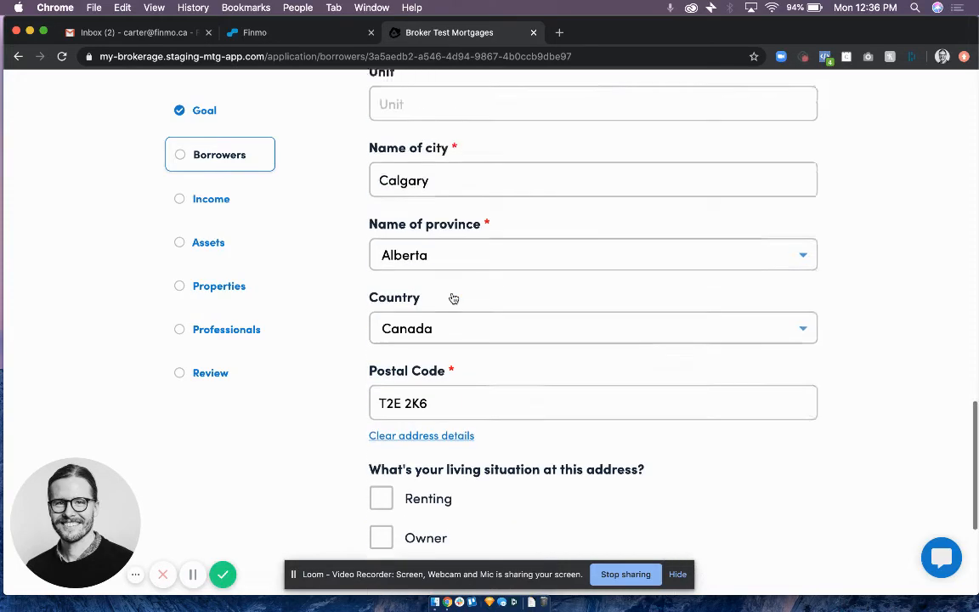
Set the living situation at the current address to Owner, with a start date of February 03, 2018.
{"action": "scroll", "coordinate": [452, 297], "scroll_direction": "down", "scroll_amount": 5}
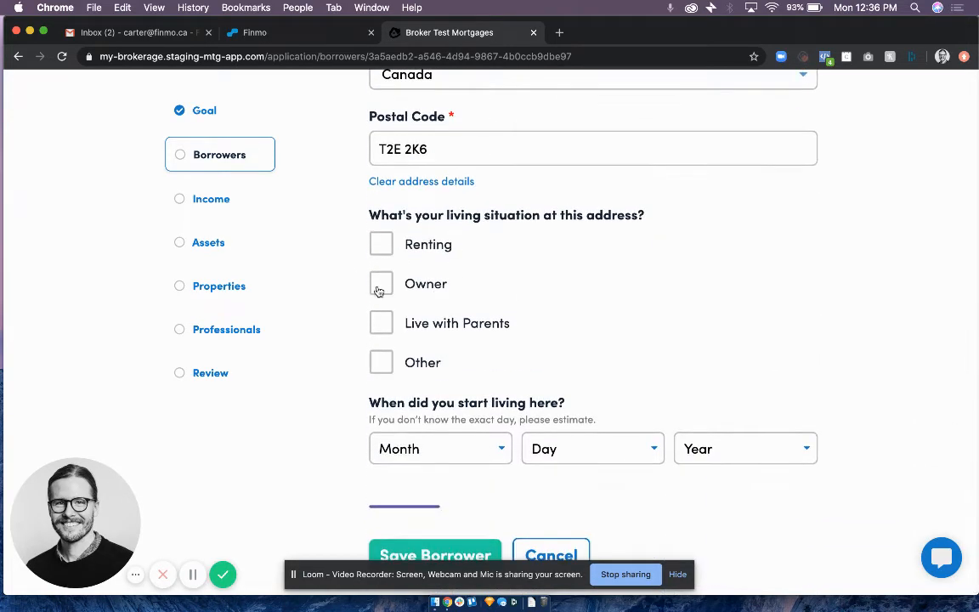
{"action": "left_click", "coordinate": [378, 286]}
{"action": "left_click", "coordinate": [426, 458]}
{"action": "left_click", "coordinate": [425, 488]}
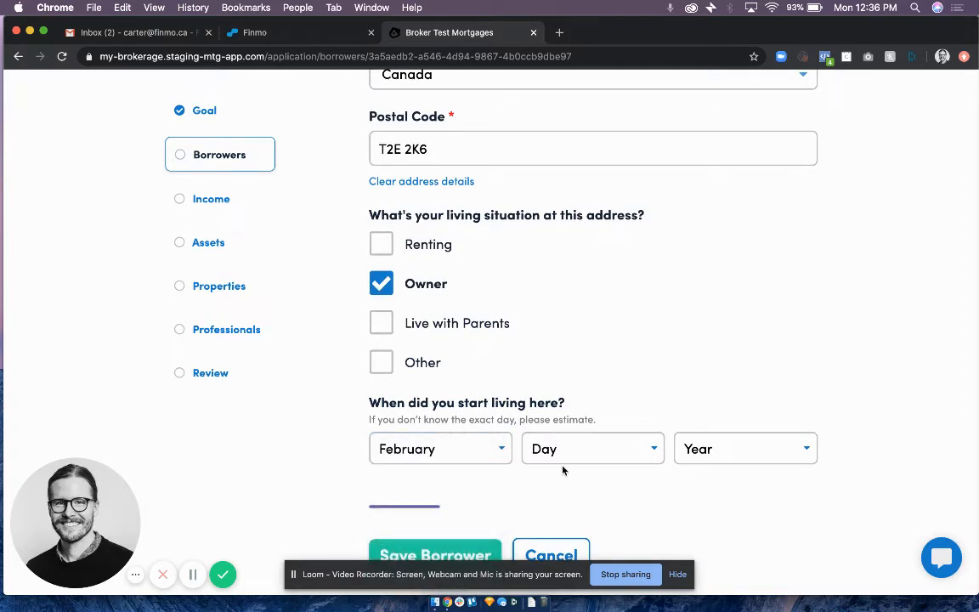
{"action": "left_click", "coordinate": [562, 454]}
{"action": "left_click", "coordinate": [568, 505]}
{"action": "left_click", "coordinate": [708, 451]}
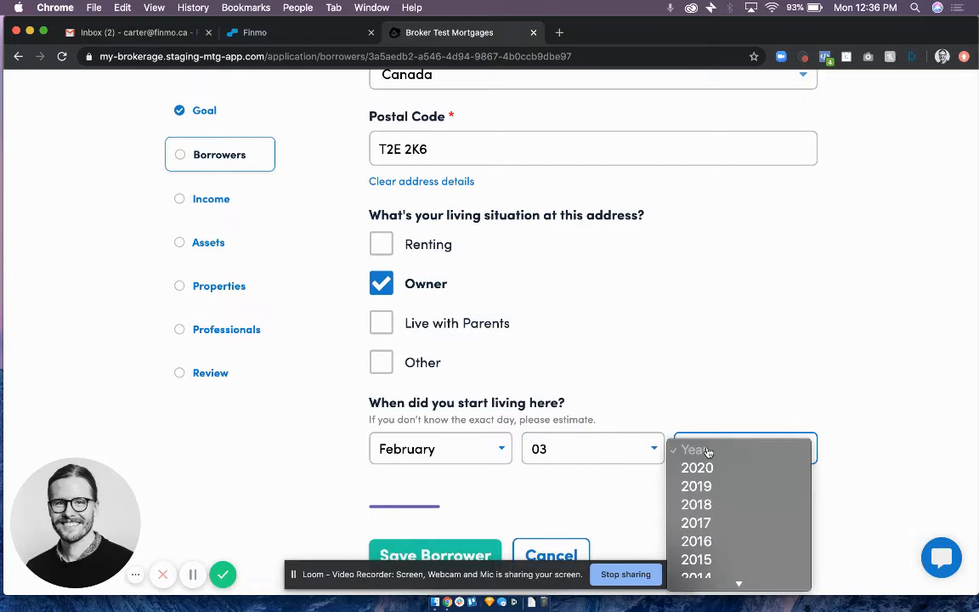
{"action": "left_click", "coordinate": [702, 505]}
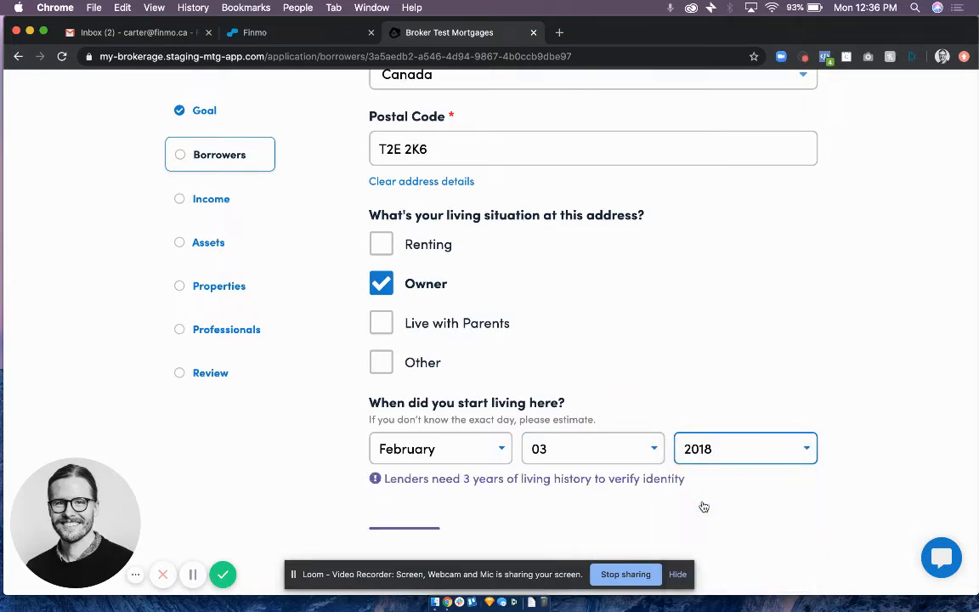
Set the start year at the current address to 2016 and save the borrower.
{"action": "scroll", "coordinate": [704, 496], "scroll_direction": "down", "scroll_amount": 5}
{"action": "scroll", "coordinate": [700, 501], "scroll_direction": "up", "scroll_amount": 3}
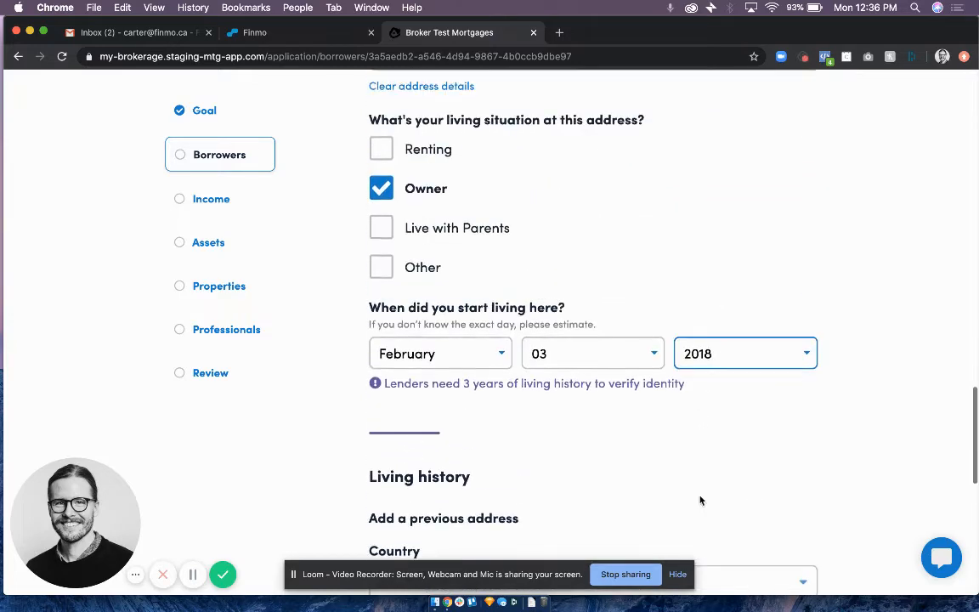
{"action": "left_click", "coordinate": [744, 360]}
{"action": "left_click", "coordinate": [742, 401]}
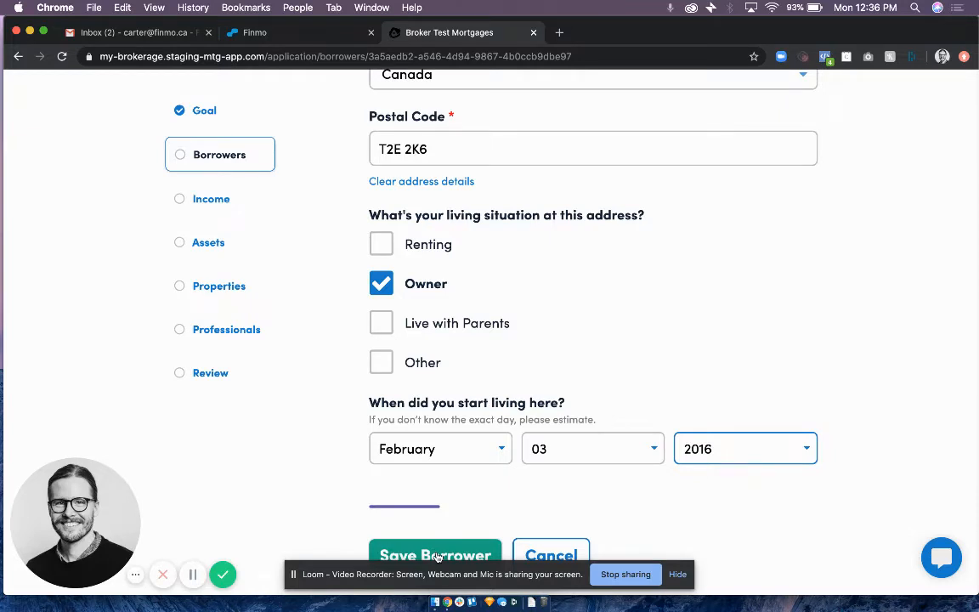
{"action": "left_click", "coordinate": [438, 557]}
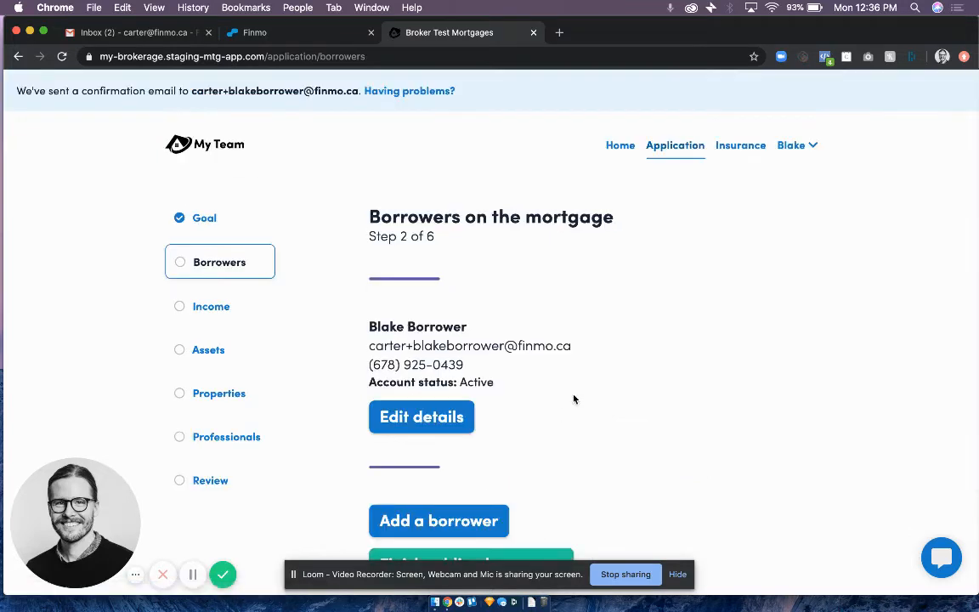
Open the form for adding another borrower and review its name, contact and invitation fields.
{"action": "scroll", "coordinate": [573, 399], "scroll_direction": "down", "scroll_amount": 1}
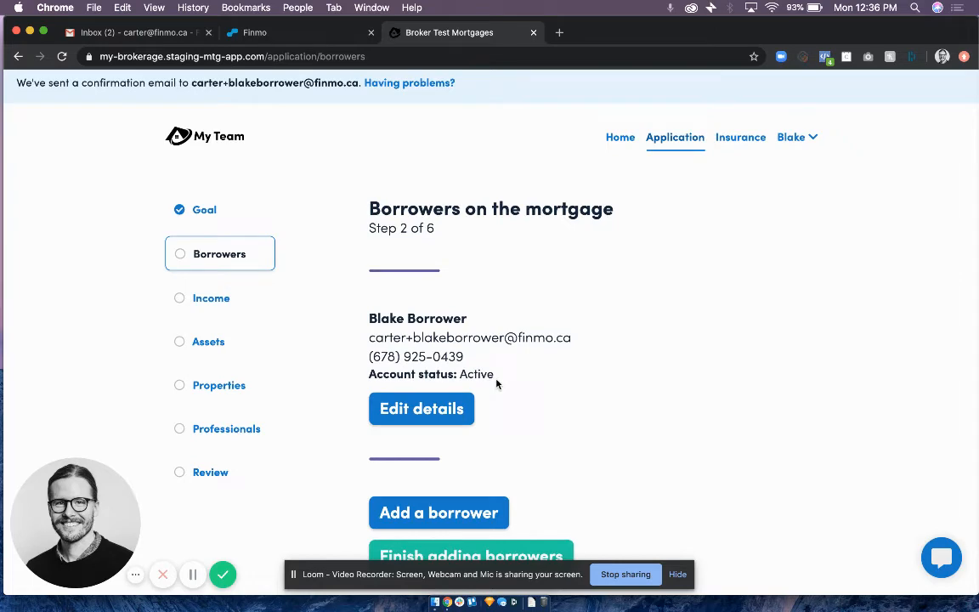
{"action": "scroll", "coordinate": [497, 384], "scroll_direction": "down", "scroll_amount": 4}
{"action": "left_click", "coordinate": [474, 424]}
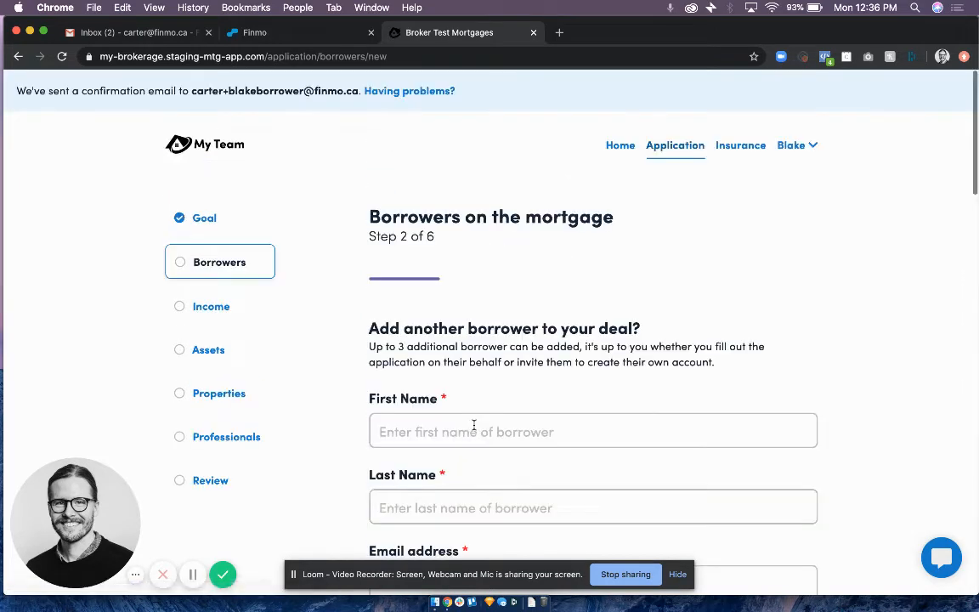
{"action": "scroll", "coordinate": [475, 424], "scroll_direction": "down", "scroll_amount": 3}
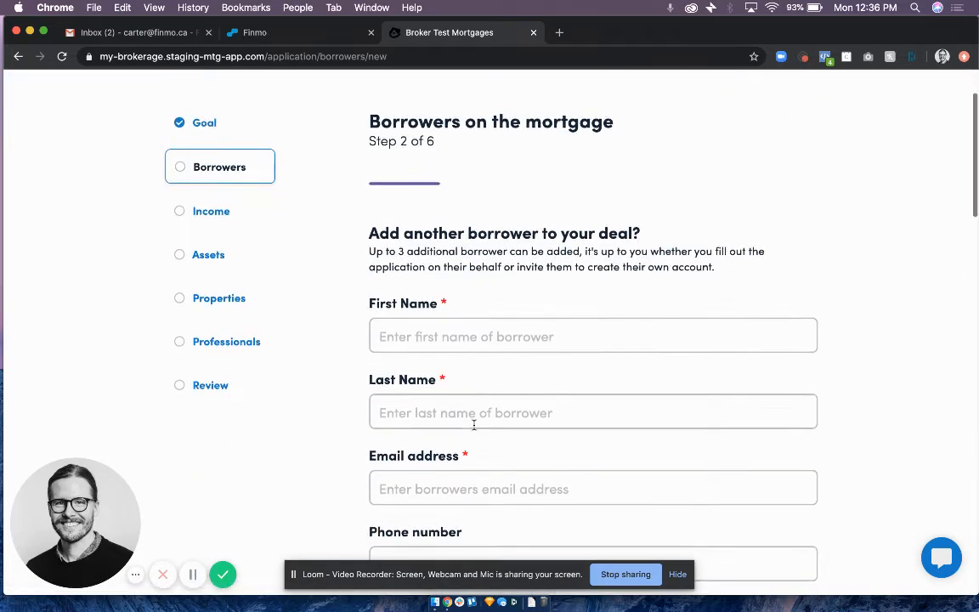
{"action": "scroll", "coordinate": [475, 424], "scroll_direction": "down", "scroll_amount": 9}
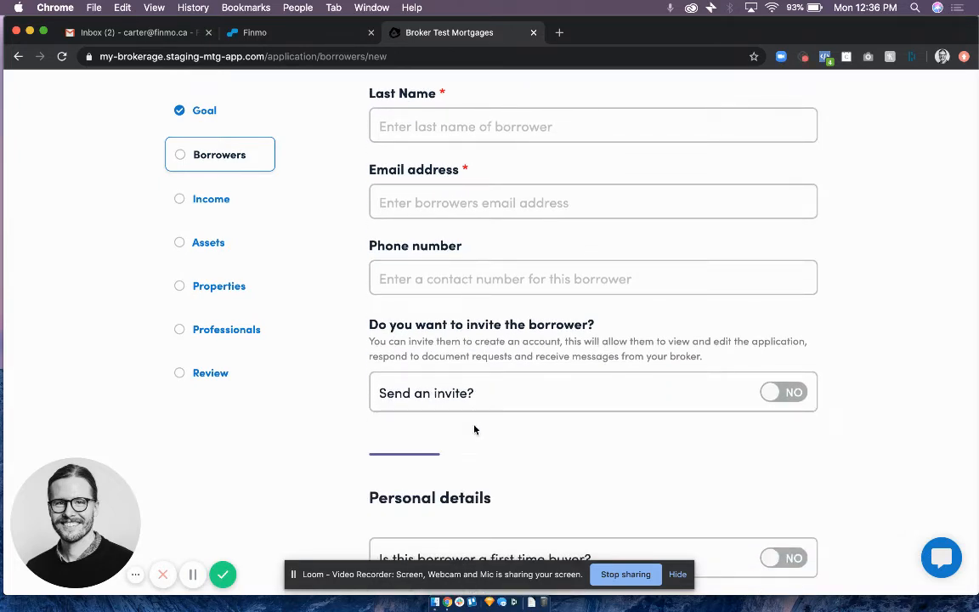
{"action": "scroll", "coordinate": [474, 429], "scroll_direction": "down", "scroll_amount": 2}
{"action": "scroll", "coordinate": [484, 408], "scroll_direction": "up", "scroll_amount": 5}
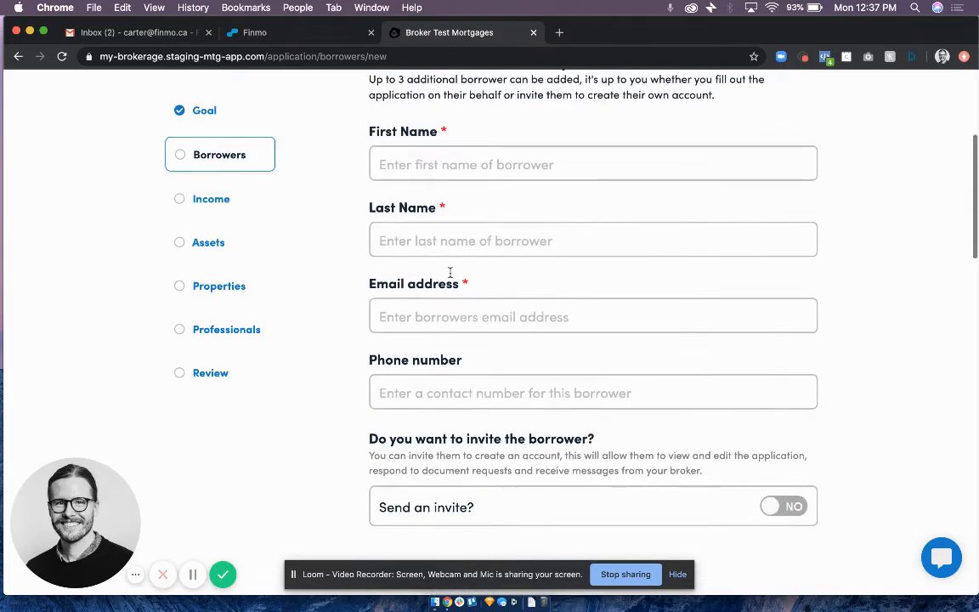
{"action": "scroll", "coordinate": [510, 383], "scroll_direction": "down", "scroll_amount": 4}
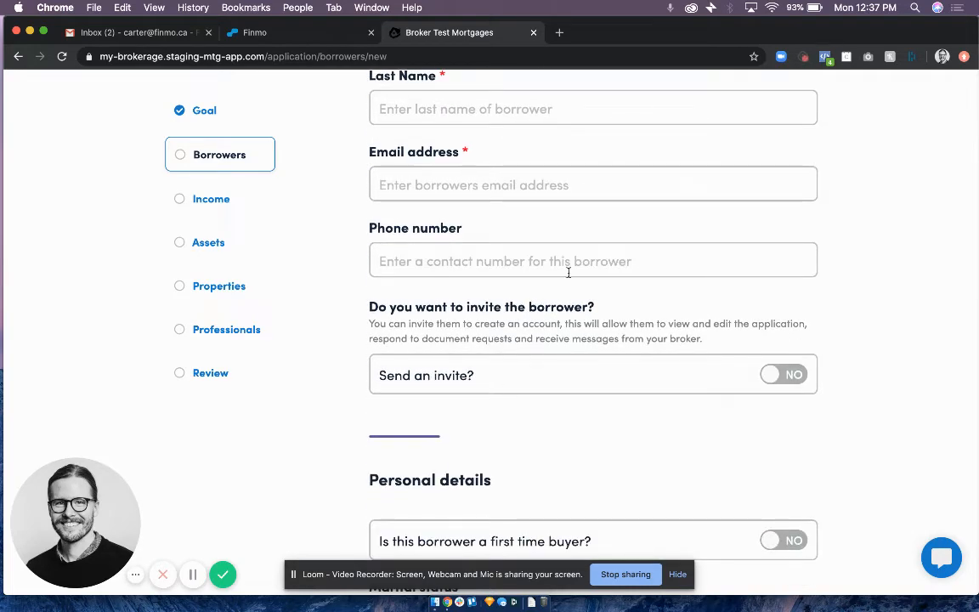
{"action": "scroll", "coordinate": [510, 255], "scroll_direction": "up", "scroll_amount": 4}
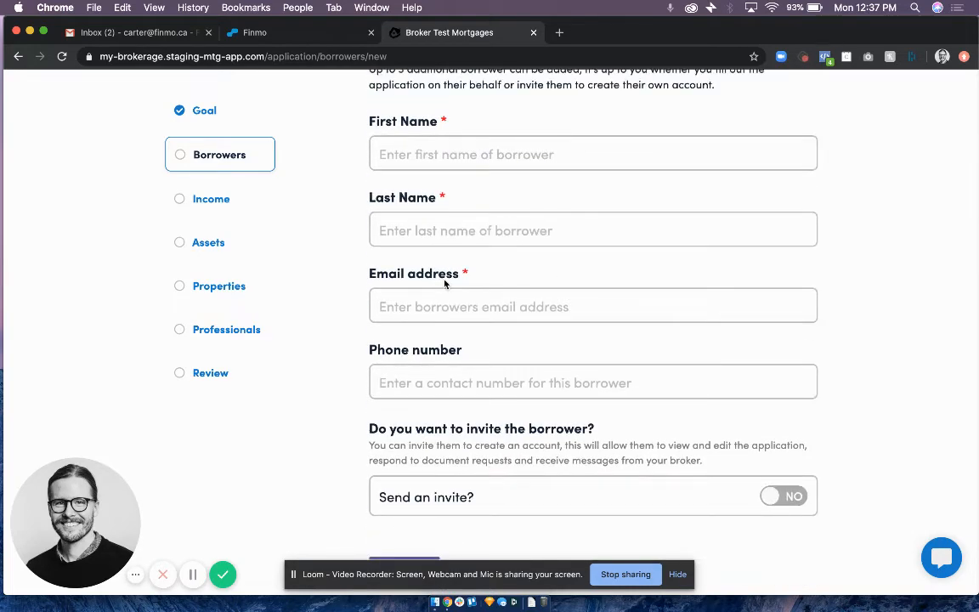
{"action": "scroll", "coordinate": [445, 282], "scroll_direction": "down", "scroll_amount": 4}
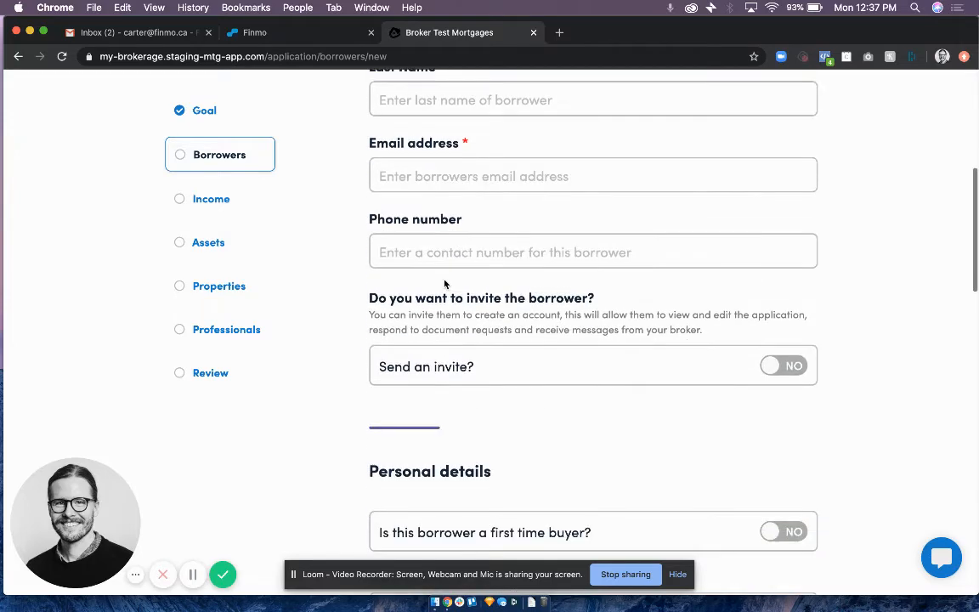
Turn on the additional borrower's invitation to check the message field, and turn it back off.
{"action": "left_click", "coordinate": [783, 367]}
{"action": "scroll", "coordinate": [583, 368], "scroll_direction": "down", "scroll_amount": 7}
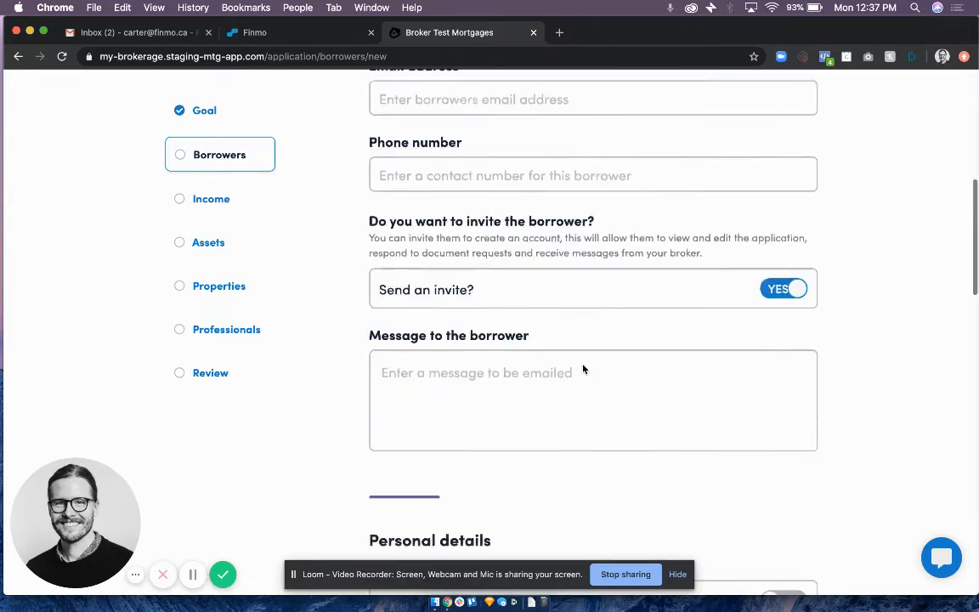
{"action": "scroll", "coordinate": [480, 224], "scroll_direction": "up", "scroll_amount": 5}
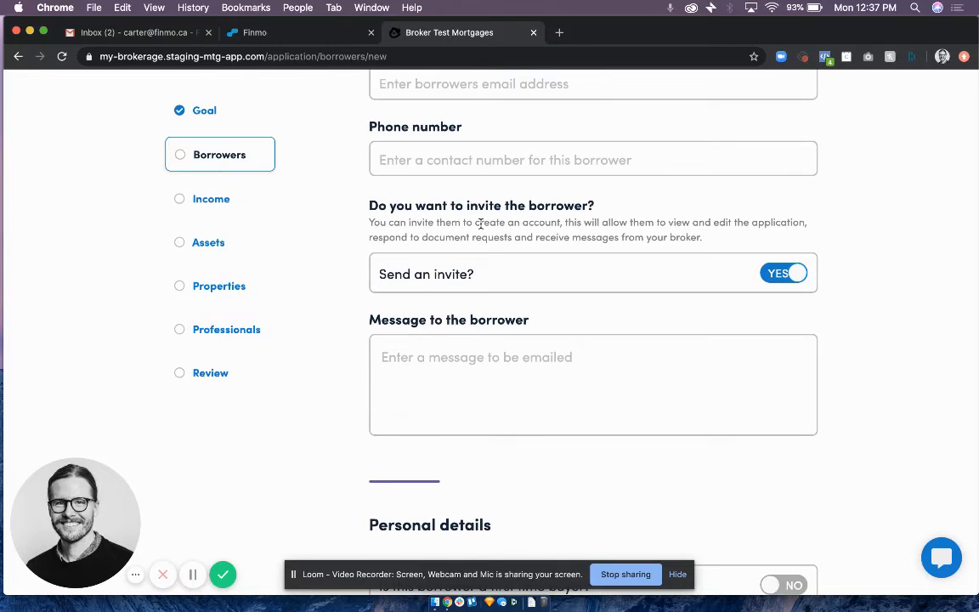
{"action": "left_click", "coordinate": [784, 273]}
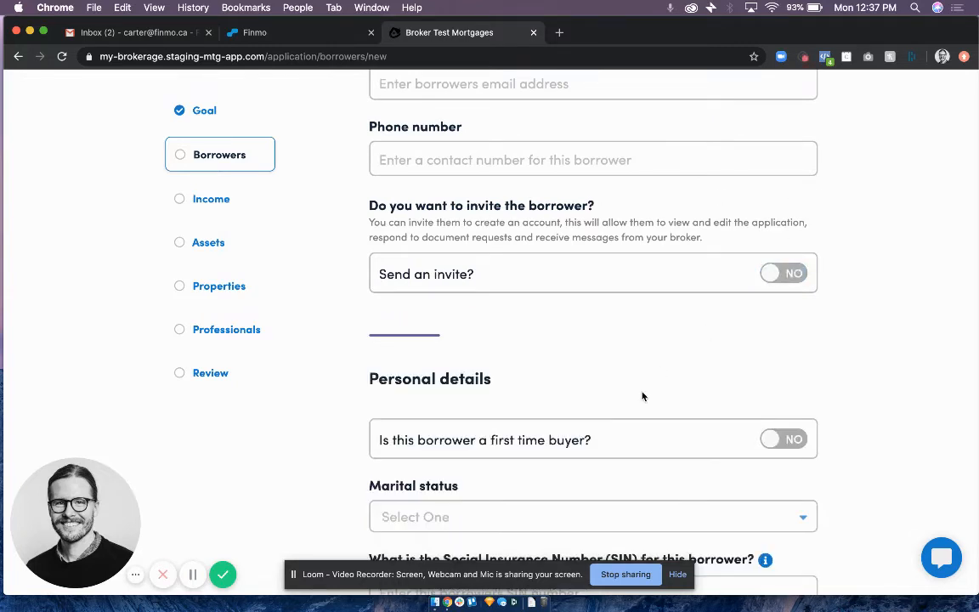
Review the additional borrower's personal details fields and return to the borrowers overview without saving.
{"action": "scroll", "coordinate": [643, 396], "scroll_direction": "down", "scroll_amount": 3}
{"action": "scroll", "coordinate": [643, 396], "scroll_direction": "down", "scroll_amount": 3}
{"action": "scroll", "coordinate": [643, 396], "scroll_direction": "up", "scroll_amount": 3}
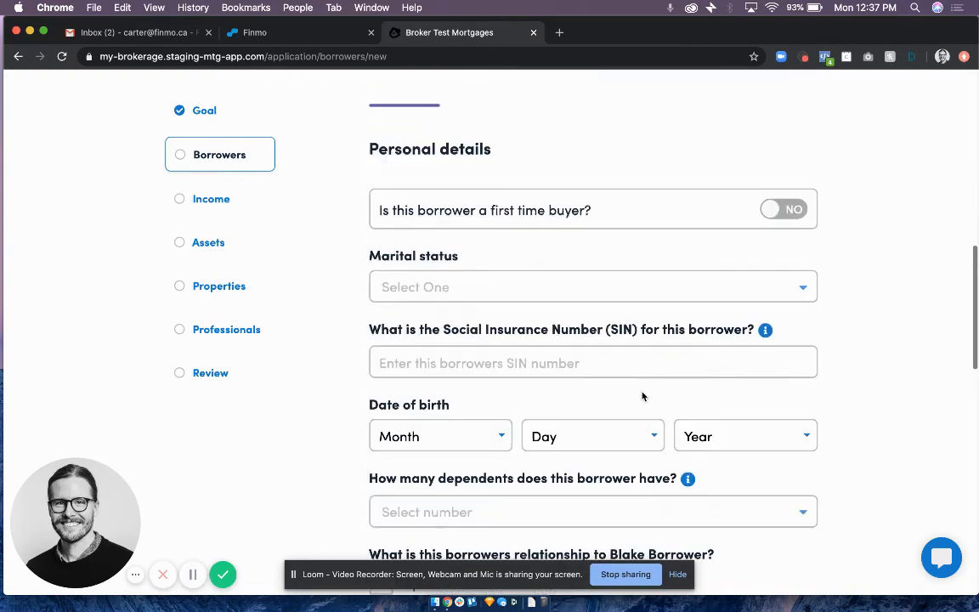
{"action": "scroll", "coordinate": [642, 396], "scroll_direction": "up", "scroll_amount": 7}
{"action": "left_click", "coordinate": [249, 163]}
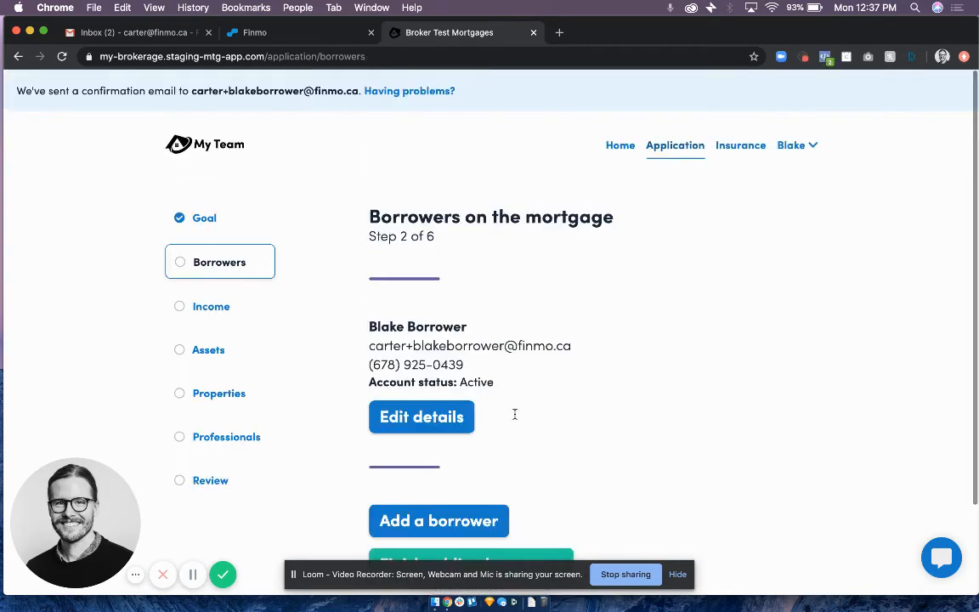
Finish adding borrowers and start a new income entry of type Employed for the borrower.
{"action": "scroll", "coordinate": [514, 416], "scroll_direction": "down", "scroll_amount": 2}
{"action": "left_click", "coordinate": [498, 478]}
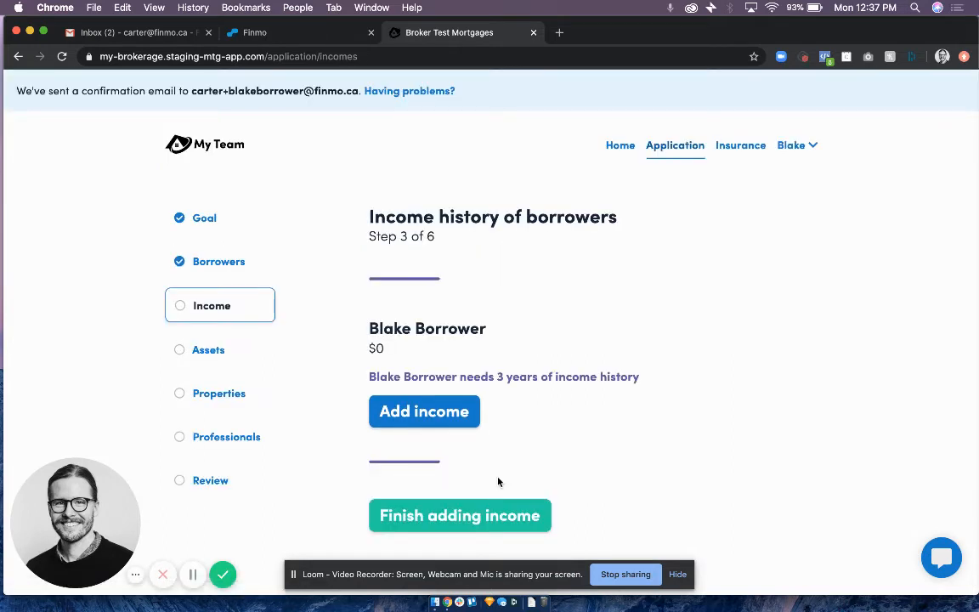
{"action": "left_click", "coordinate": [451, 423]}
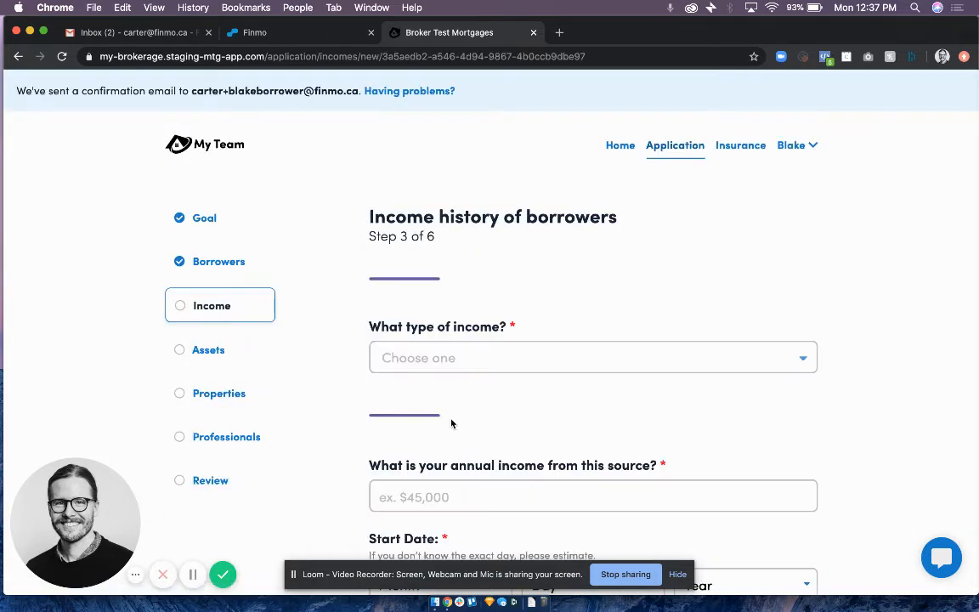
{"action": "left_click", "coordinate": [444, 344]}
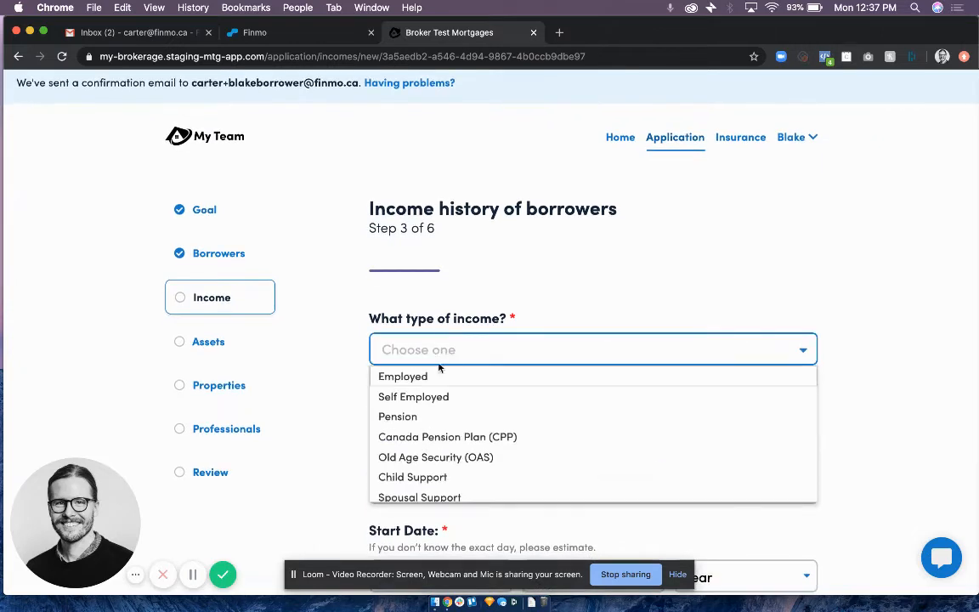
{"action": "left_click", "coordinate": [432, 382]}
Enter Finmo as the business name and fill in its address using the Finmoore, Vanderhoof, BC autocomplete suggestion.
{"action": "scroll", "coordinate": [433, 387], "scroll_direction": "down", "scroll_amount": 4}
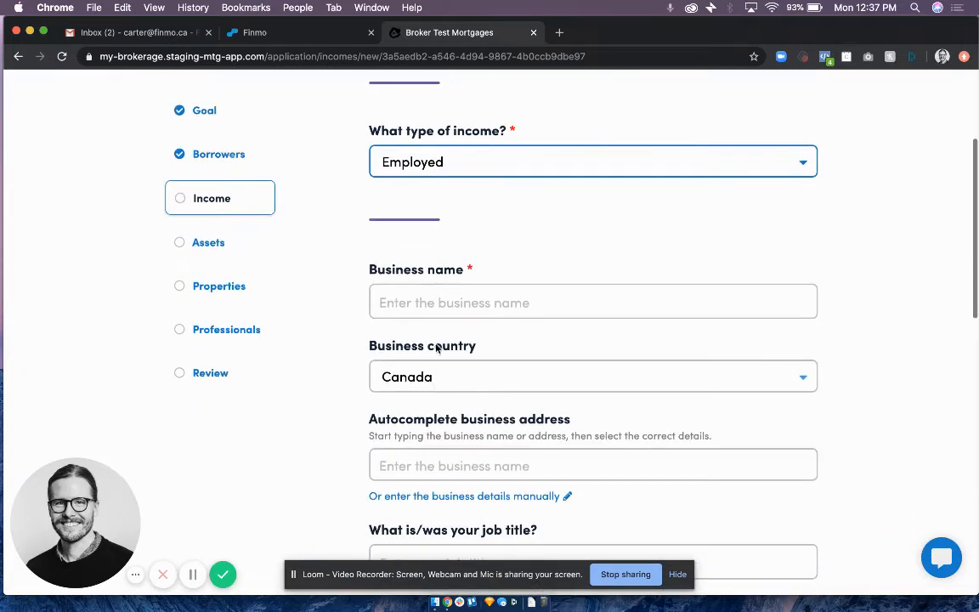
{"action": "left_click", "coordinate": [438, 305]}
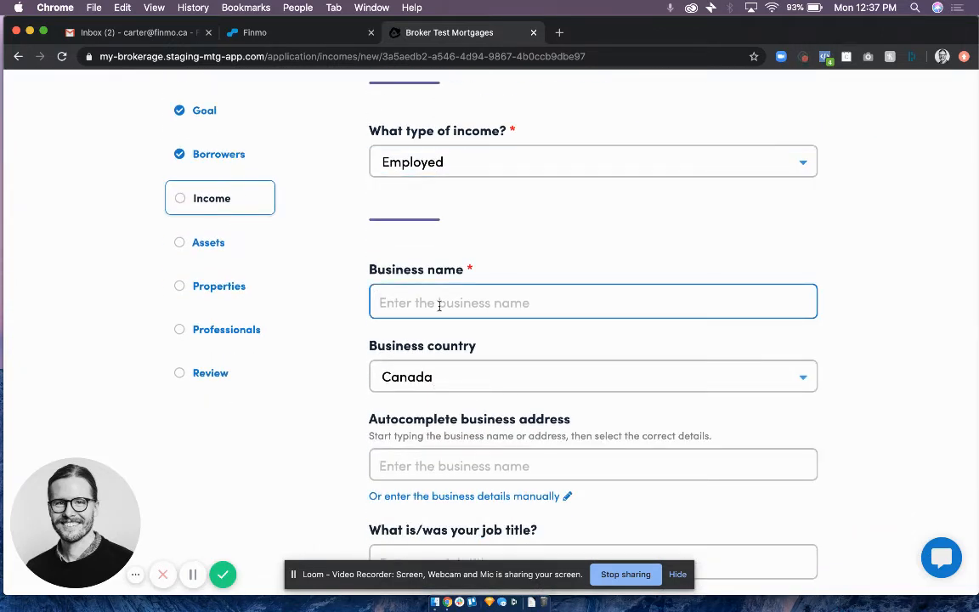
{"action": "type", "text": "Finmo"}
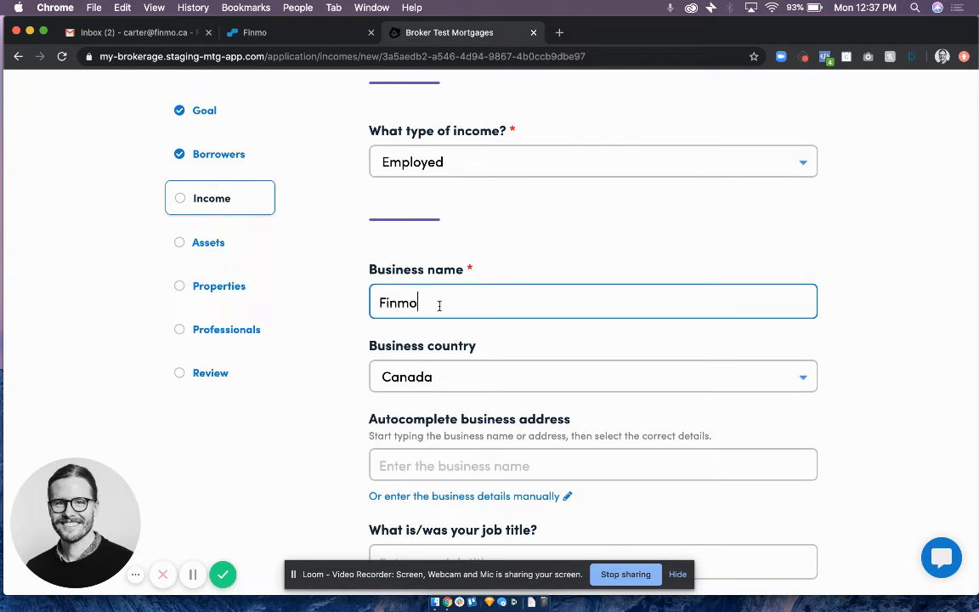
{"action": "scroll", "coordinate": [442, 271], "scroll_direction": "down", "scroll_amount": 1}
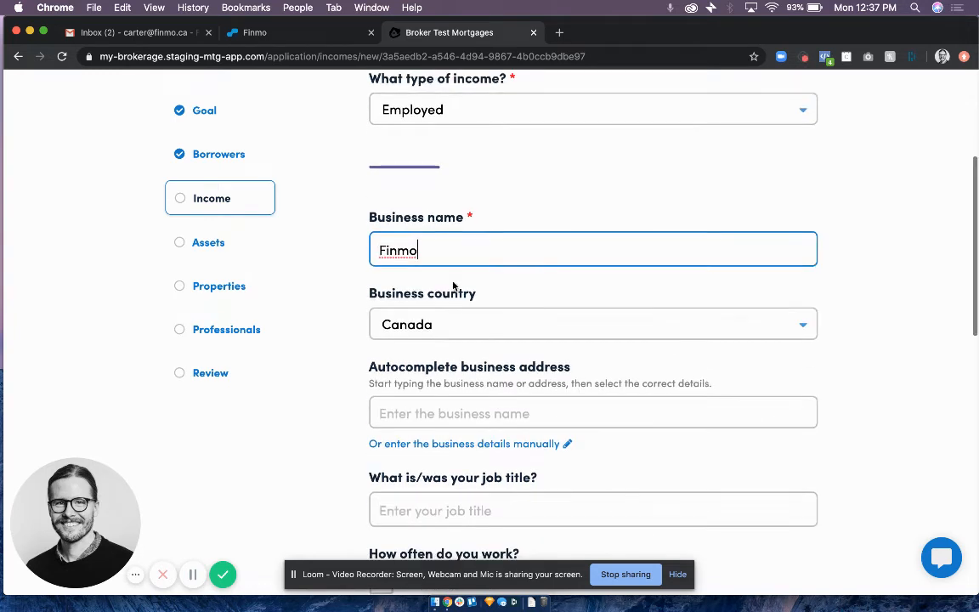
{"action": "left_click", "coordinate": [445, 411]}
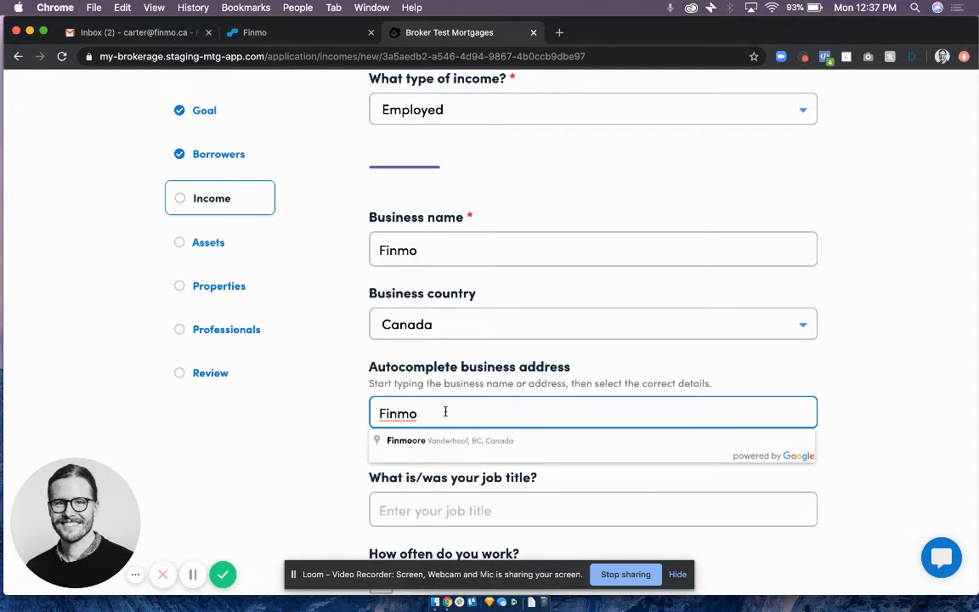
{"action": "scroll", "coordinate": [442, 412], "scroll_direction": "down", "scroll_amount": 1}
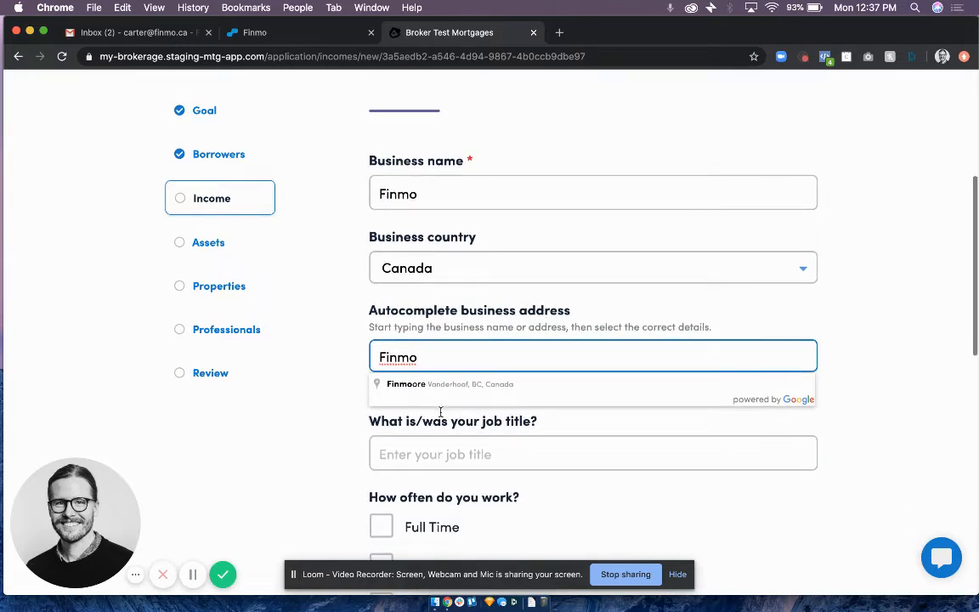
{"action": "left_click", "coordinate": [431, 385]}
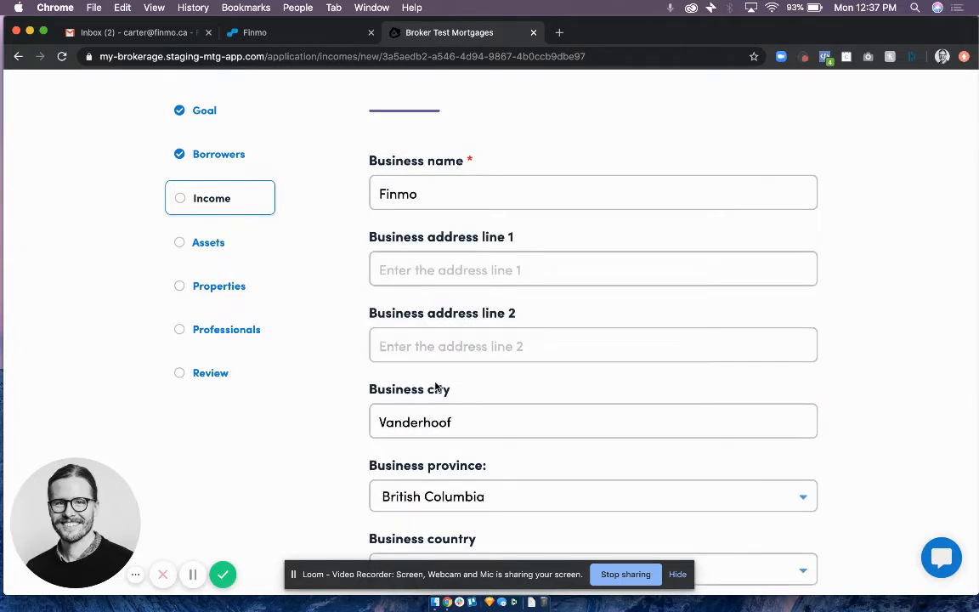
Describe the job with the title CEO, Full Time work and Hourly (Non-Guaranteed Hours) pay.
{"action": "scroll", "coordinate": [435, 387], "scroll_direction": "down", "scroll_amount": 8}
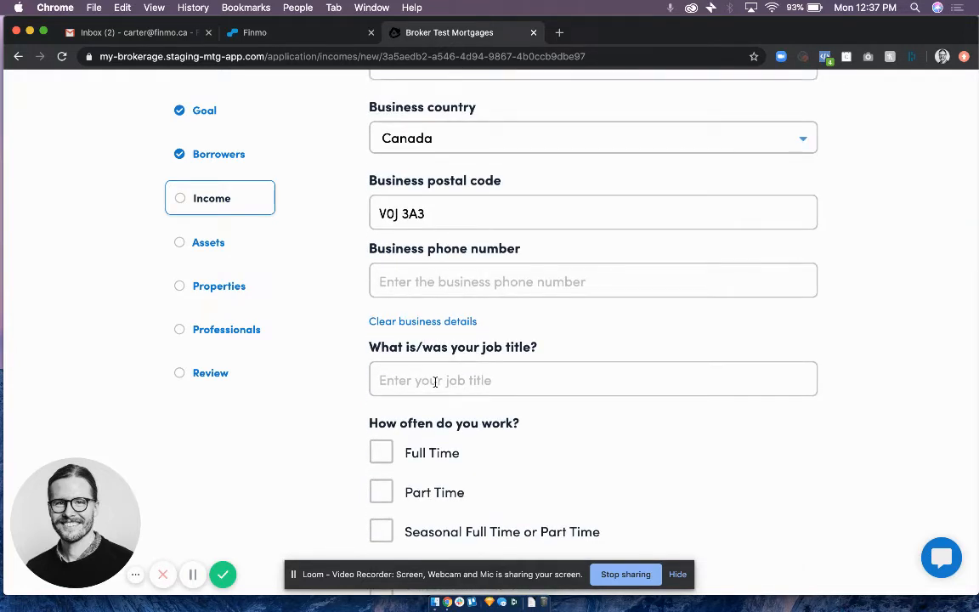
{"action": "left_click", "coordinate": [435, 382]}
{"action": "type", "text": "CEO"}
{"action": "scroll", "coordinate": [382, 390], "scroll_direction": "down", "scroll_amount": 1}
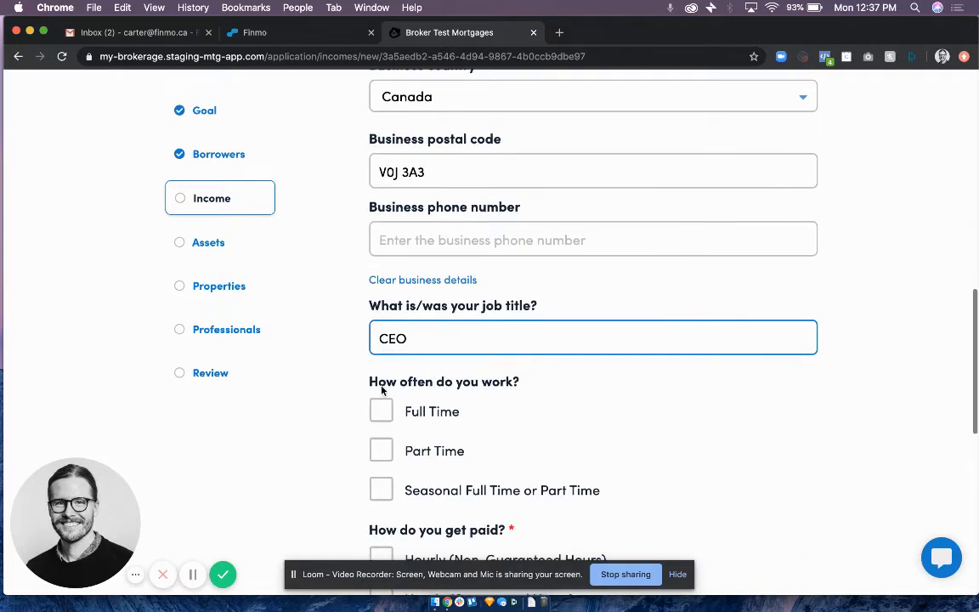
{"action": "left_click", "coordinate": [381, 411]}
{"action": "scroll", "coordinate": [378, 415], "scroll_direction": "down", "scroll_amount": 5}
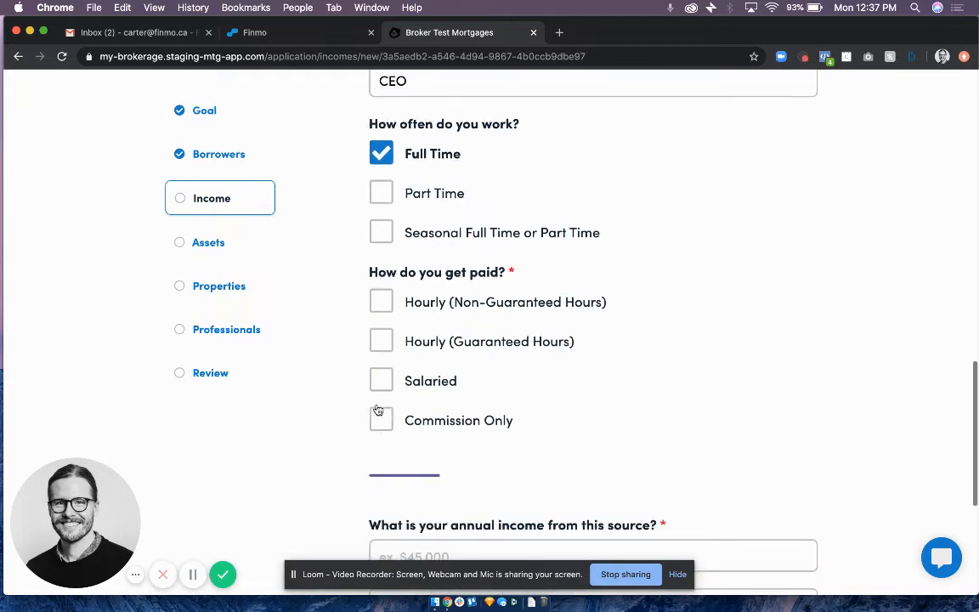
{"action": "left_click", "coordinate": [379, 311]}
Enter $50,000 as the annual income from this source.
{"action": "scroll", "coordinate": [507, 406], "scroll_direction": "down", "scroll_amount": 5}
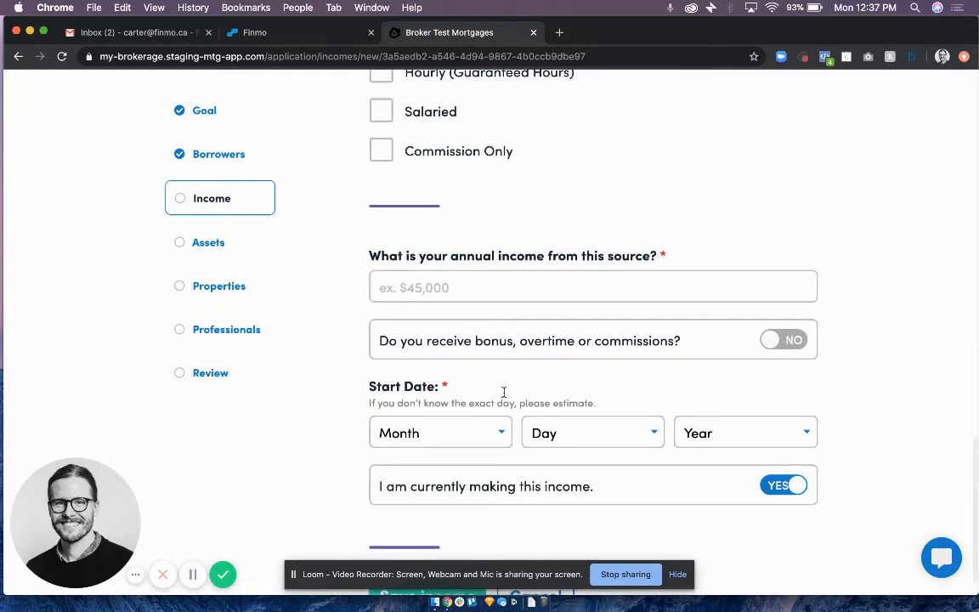
{"action": "left_click", "coordinate": [473, 288]}
{"action": "type", "text": "500000"}
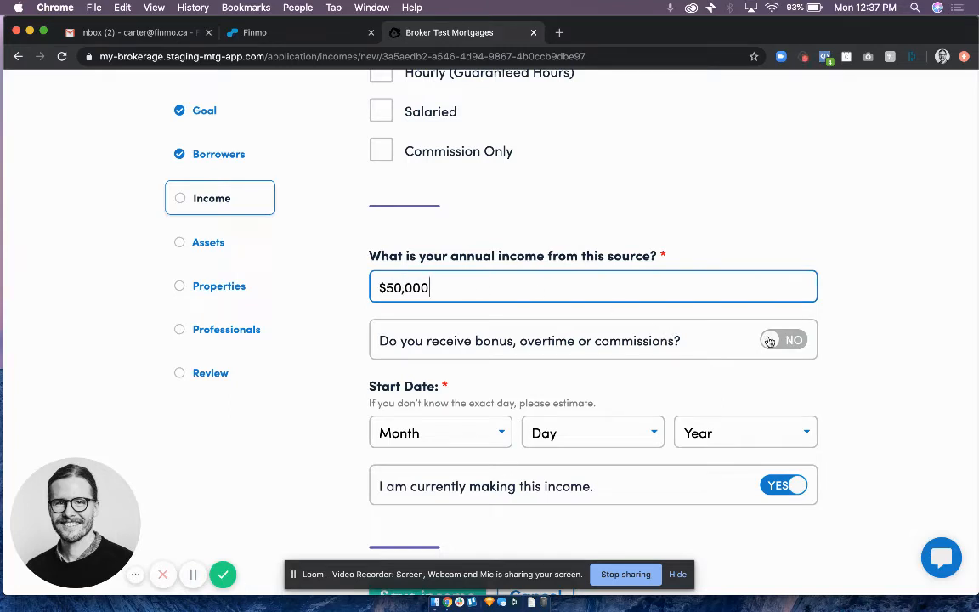
Set the start date of the employment income to February 03, 2017.
{"action": "left_click", "coordinate": [451, 429]}
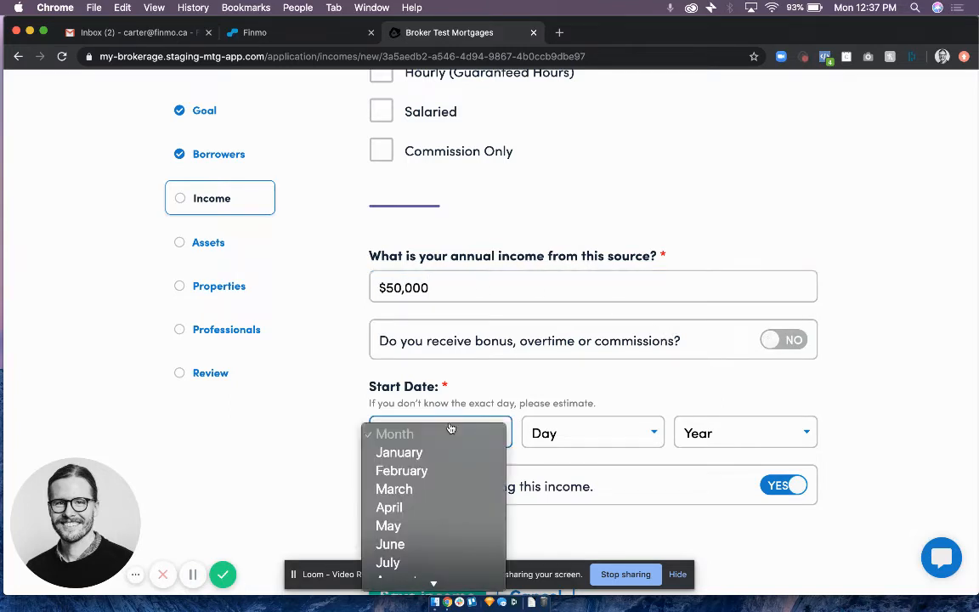
{"action": "left_click", "coordinate": [437, 478]}
{"action": "left_click", "coordinate": [575, 432]}
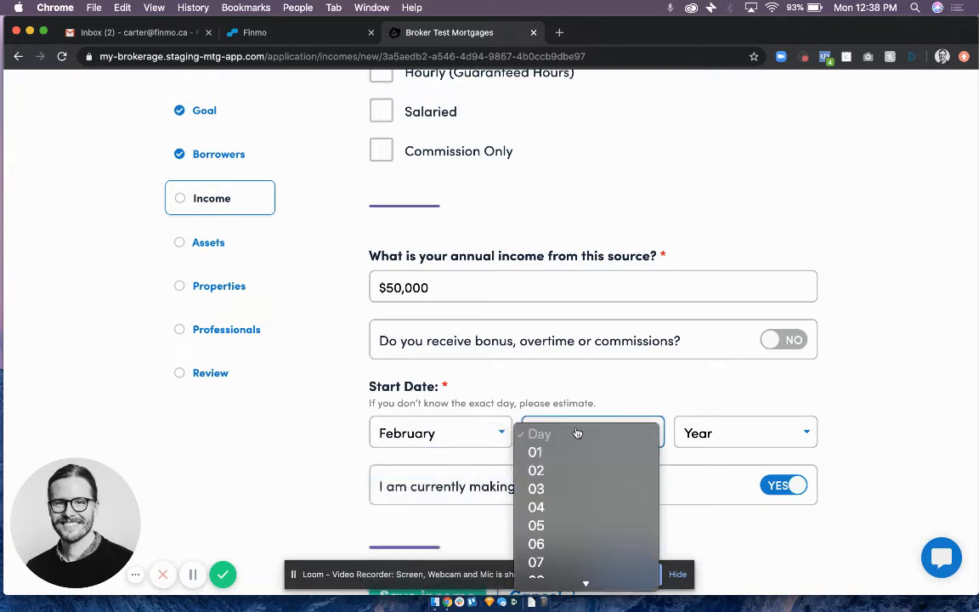
{"action": "left_click", "coordinate": [564, 497]}
{"action": "left_click", "coordinate": [737, 435]}
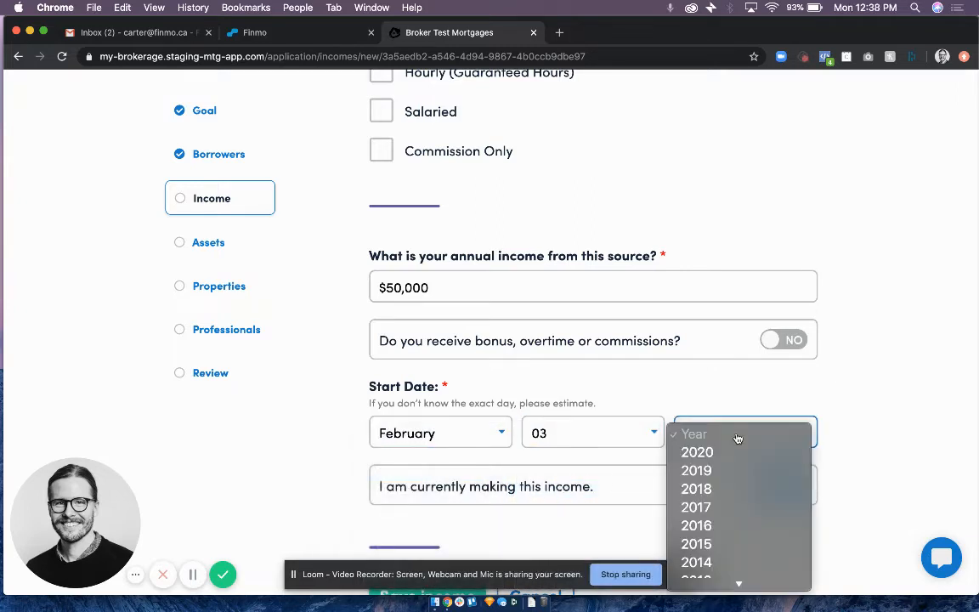
{"action": "left_click", "coordinate": [729, 507]}
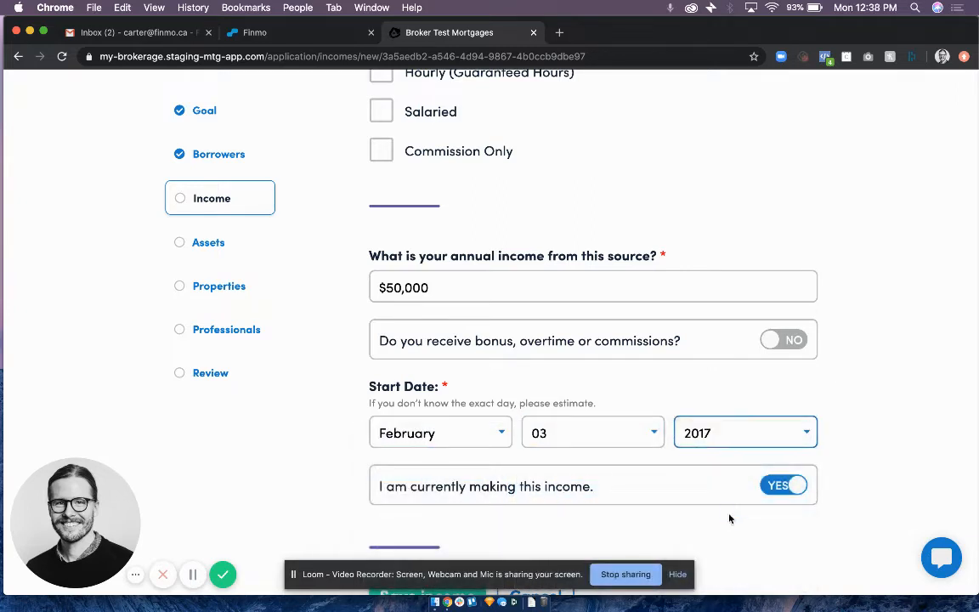
Save the employment income and finish the income section of the application.
{"action": "scroll", "coordinate": [728, 517], "scroll_direction": "down", "scroll_amount": 1}
{"action": "left_click", "coordinate": [468, 557]}
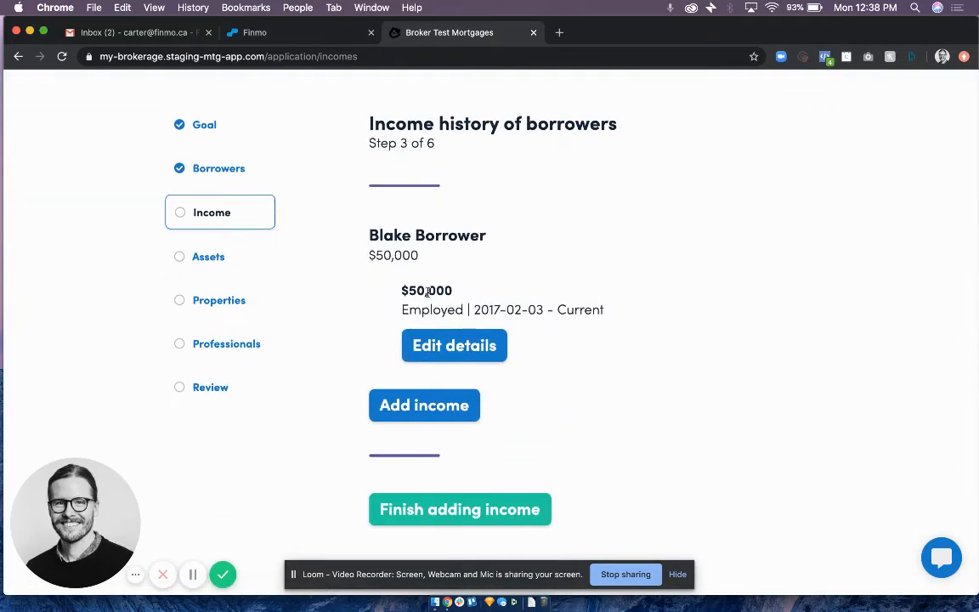
{"action": "scroll", "coordinate": [407, 331], "scroll_direction": "down", "scroll_amount": 1}
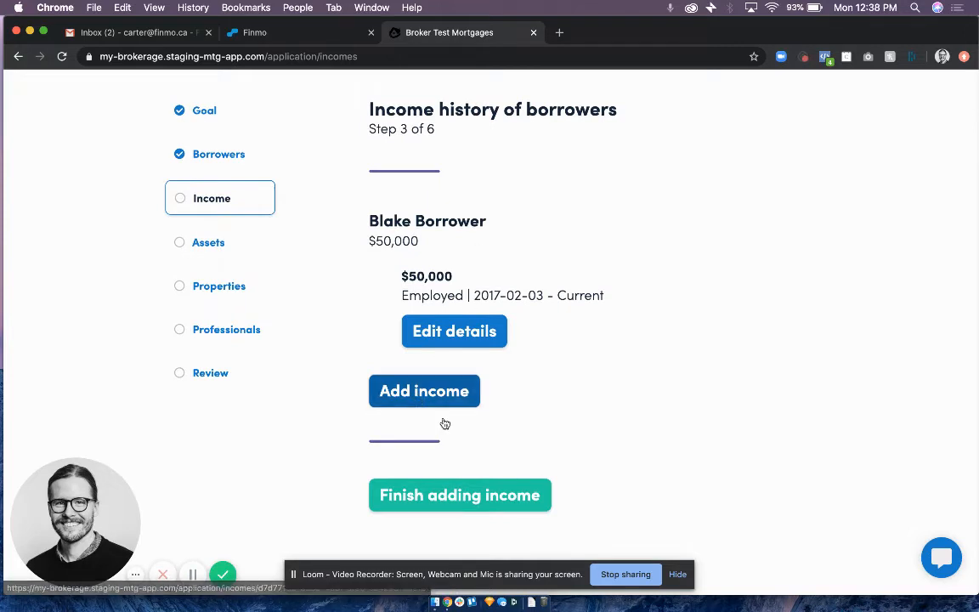
{"action": "left_click", "coordinate": [451, 505]}
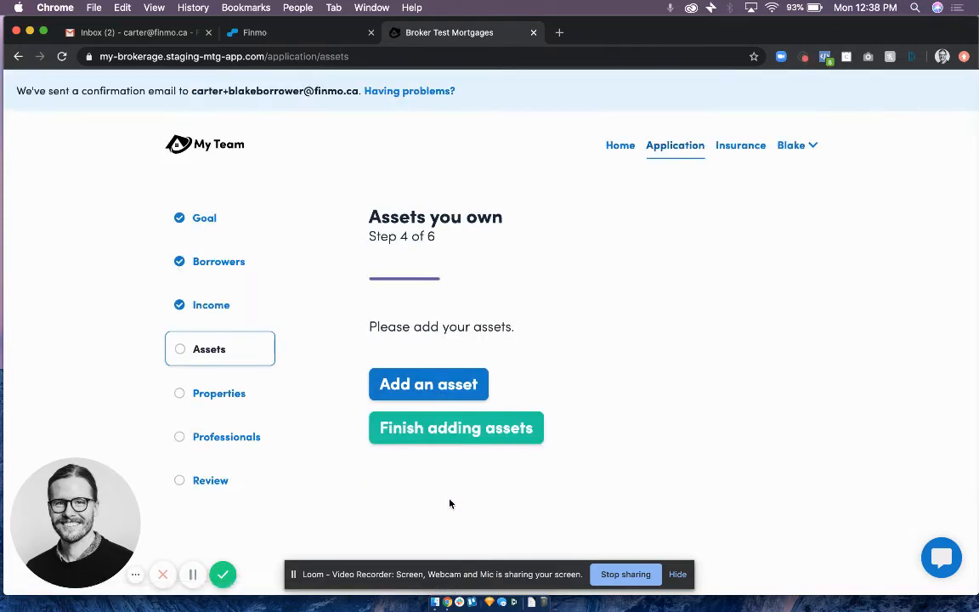
Add a Cash - Chequing Account asset and set the borrower as its owner.
{"action": "left_click", "coordinate": [393, 384]}
{"action": "left_click", "coordinate": [419, 359]}
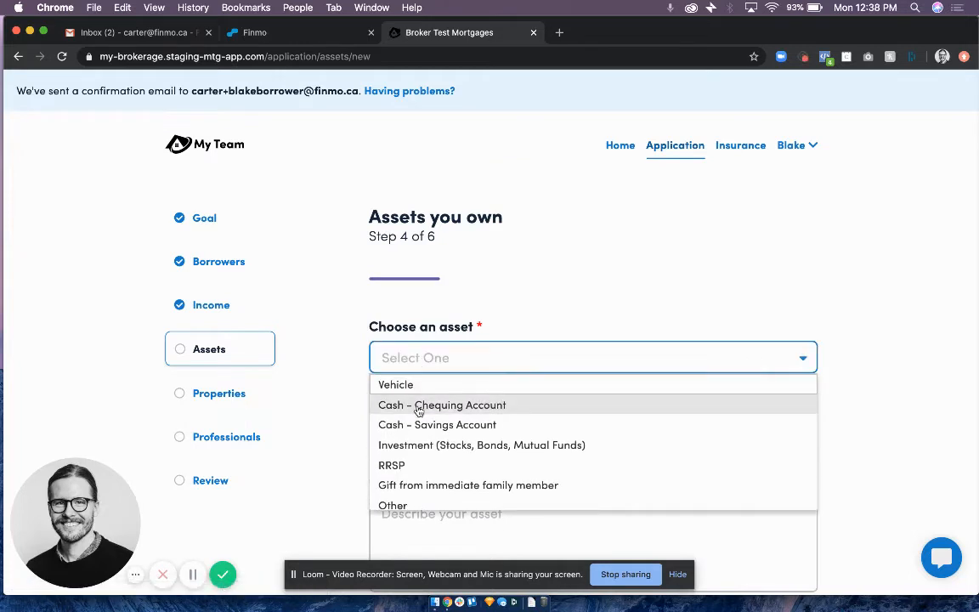
{"action": "left_click", "coordinate": [419, 406]}
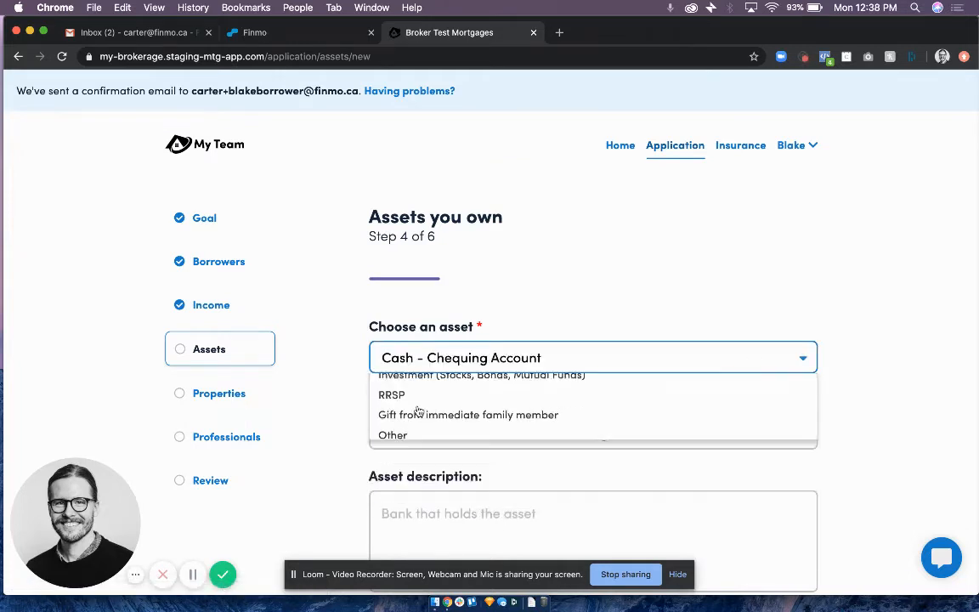
{"action": "left_click", "coordinate": [415, 431]}
{"action": "left_click", "coordinate": [410, 461]}
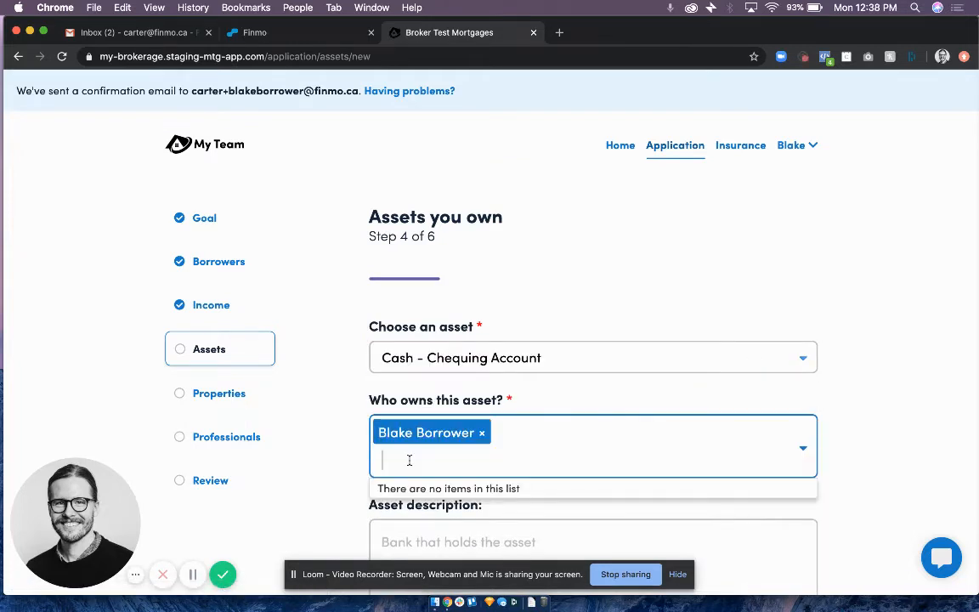
Describe the asset as Scotibank and set its approximate balance to $50,000.
{"action": "scroll", "coordinate": [408, 461], "scroll_direction": "down", "scroll_amount": 3}
{"action": "left_click", "coordinate": [409, 462]}
{"action": "scroll", "coordinate": [409, 462], "scroll_direction": "down", "scroll_amount": 1}
{"action": "type", "text": "Scotibank"}
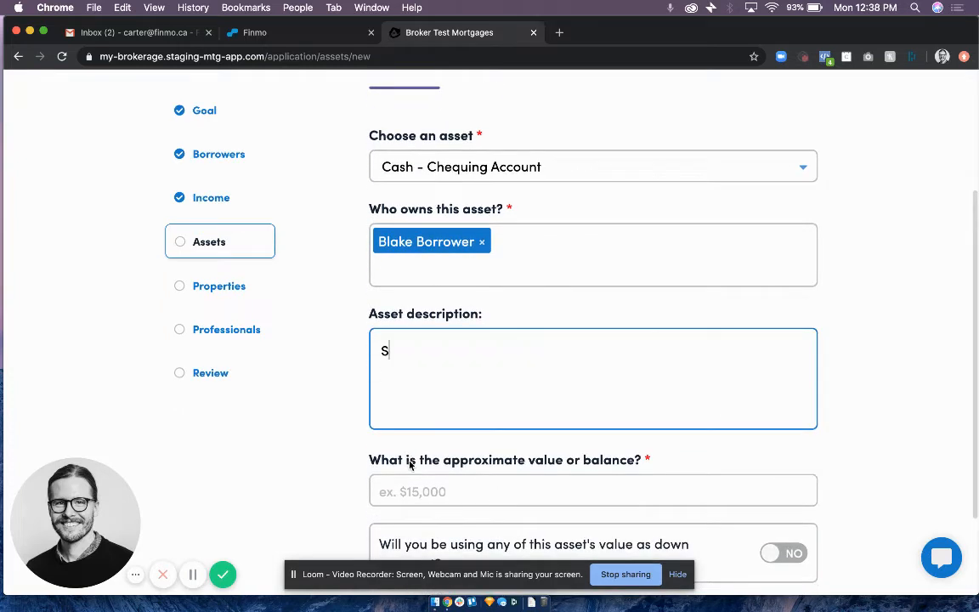
{"action": "key", "text": "Tab"}
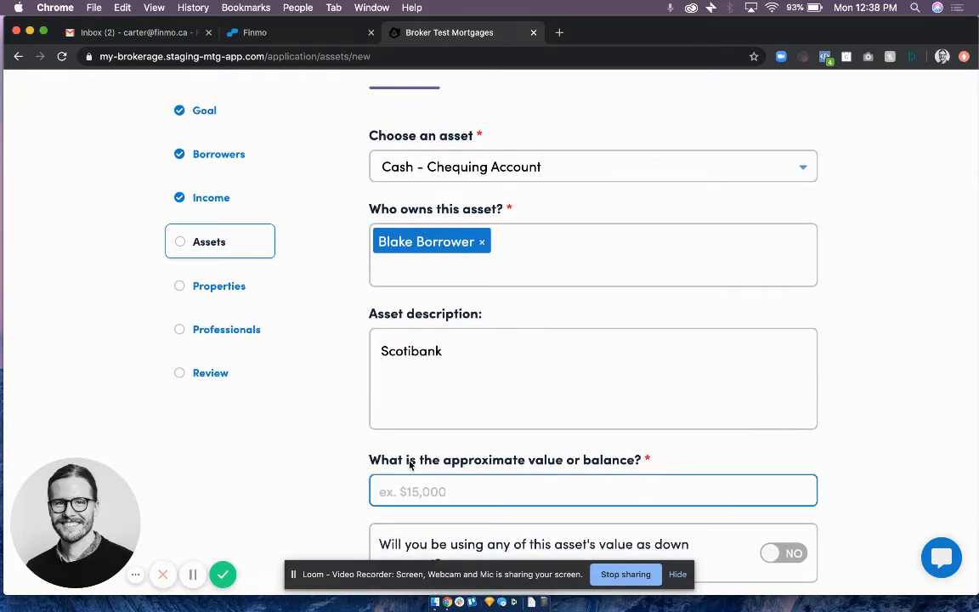
{"action": "type", "text": "500000"}
{"action": "key", "text": "BackSpace"}
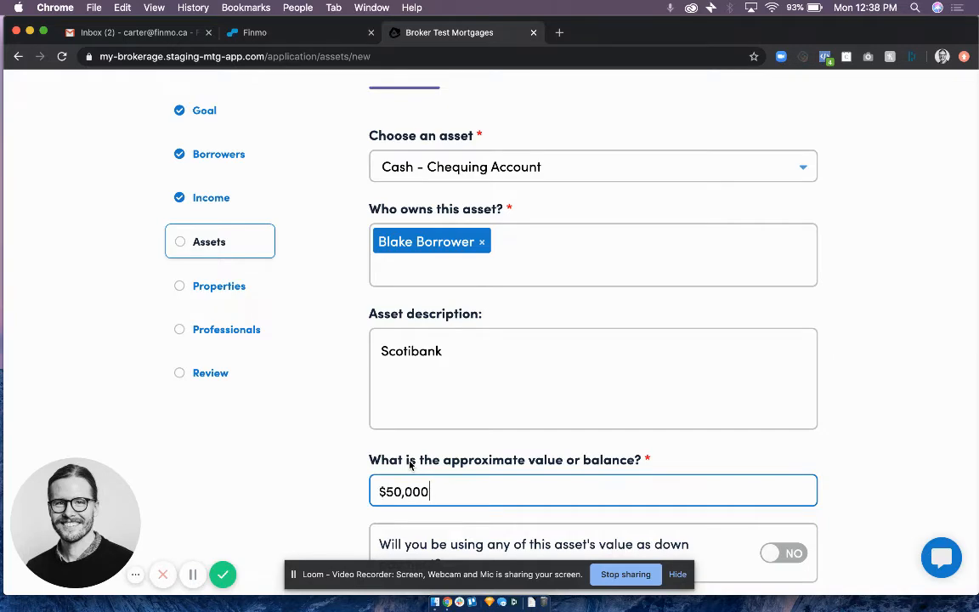
Mark $50,000 of the chequing account for the down payment, then save the asset and finish the assets section.
{"action": "scroll", "coordinate": [409, 464], "scroll_direction": "down", "scroll_amount": 3}
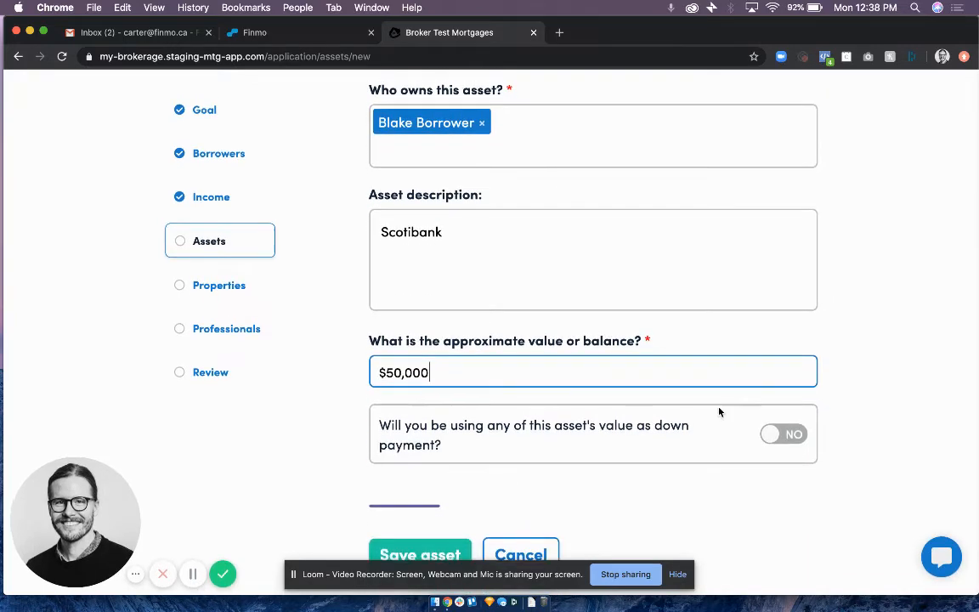
{"action": "left_click", "coordinate": [775, 433]}
{"action": "scroll", "coordinate": [629, 418], "scroll_direction": "down", "scroll_amount": 2}
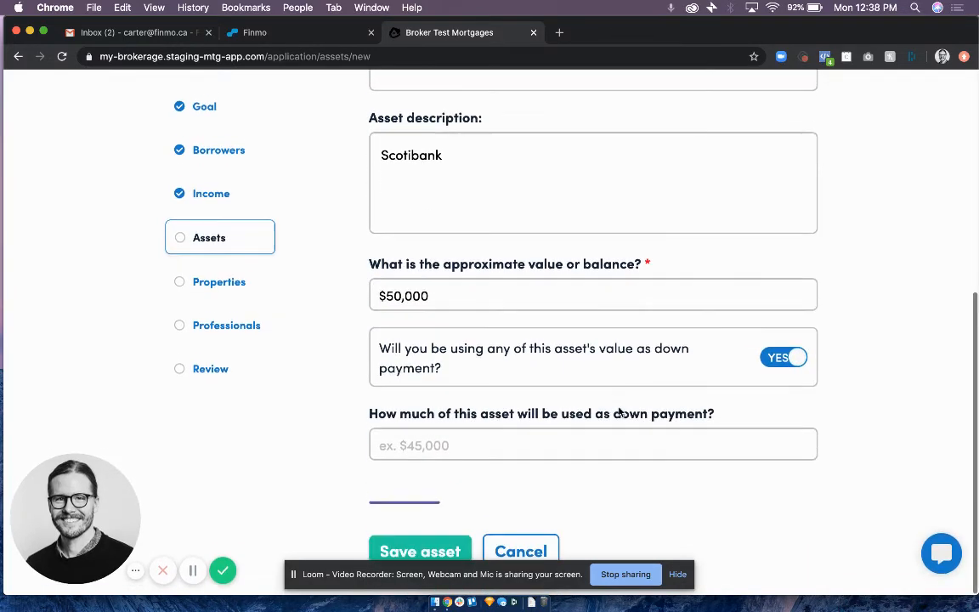
{"action": "left_click", "coordinate": [583, 433]}
{"action": "type", "text": "500000"}
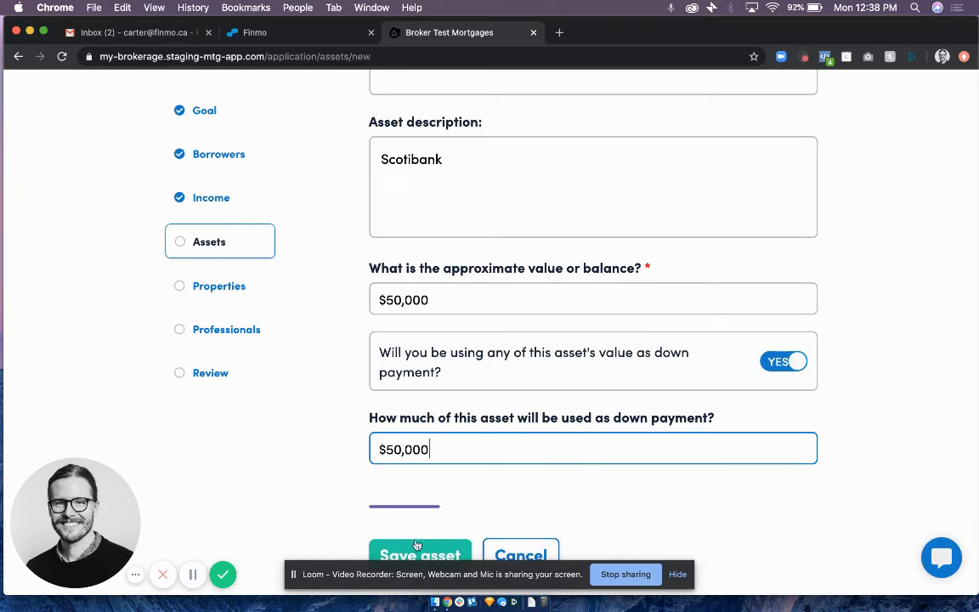
{"action": "left_click", "coordinate": [417, 548]}
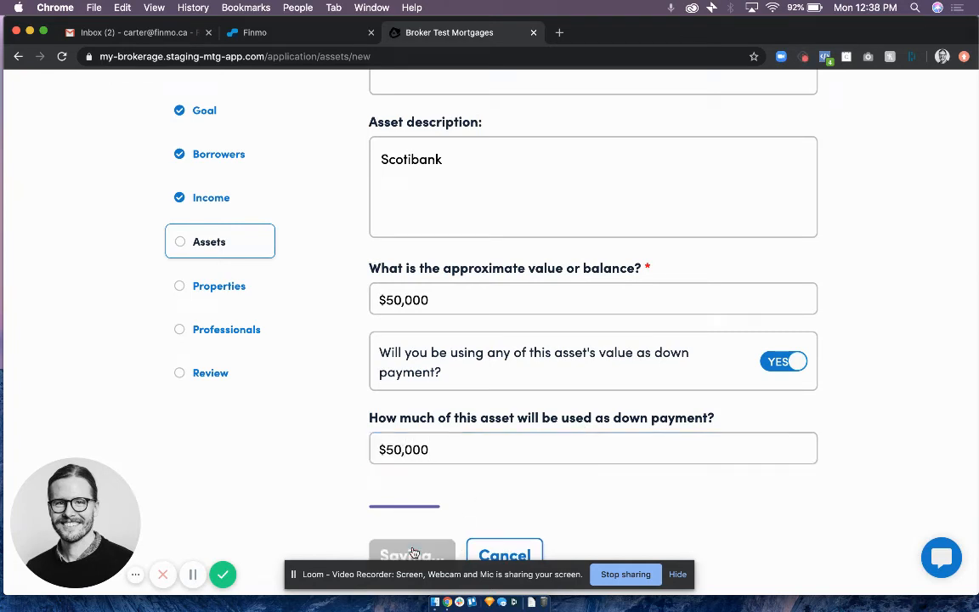
{"action": "left_click", "coordinate": [415, 529]}
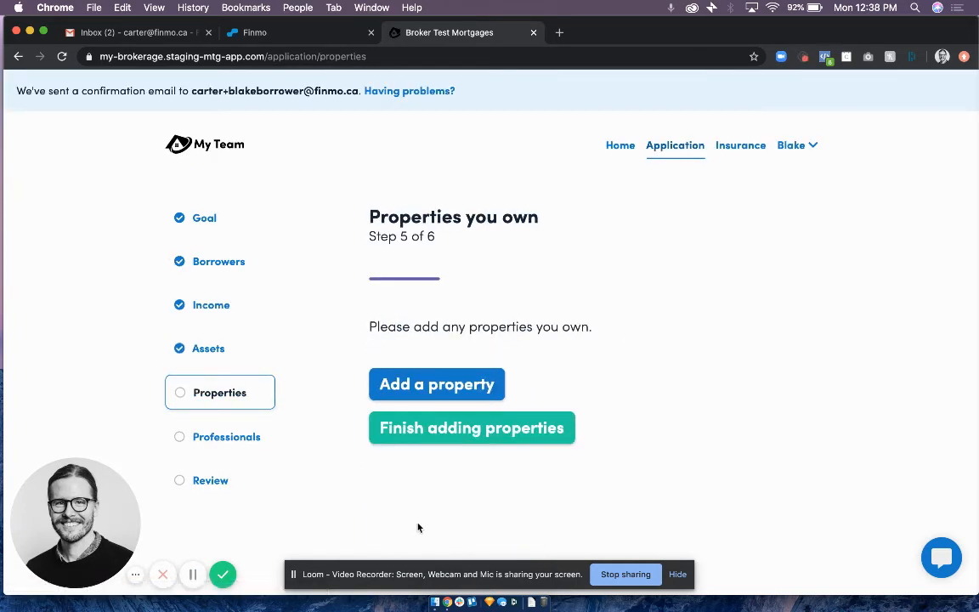
Add a property by copying the borrower's previously entered address, and select the borrower as its owner.
{"action": "left_click", "coordinate": [411, 394]}
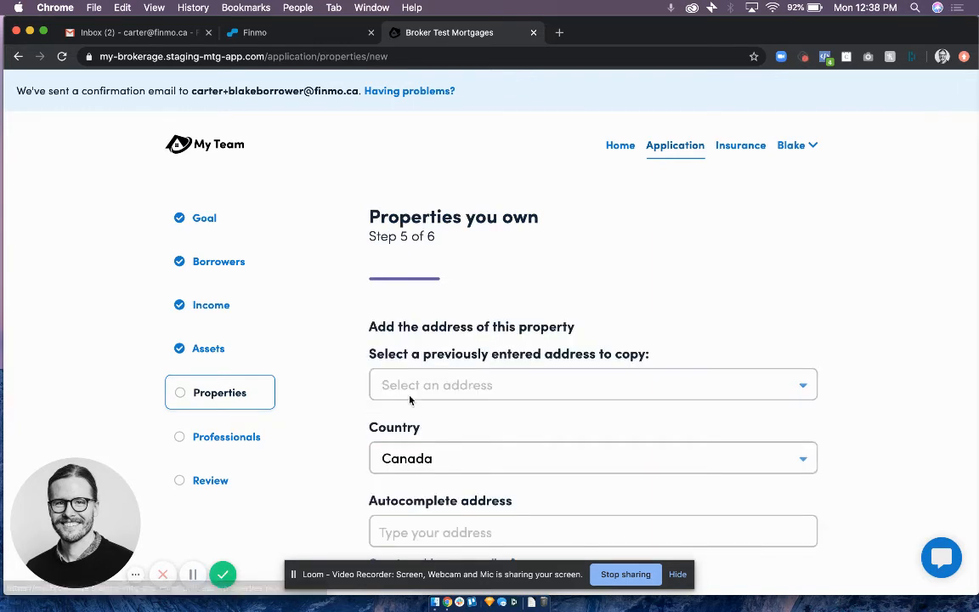
{"action": "left_click", "coordinate": [435, 387]}
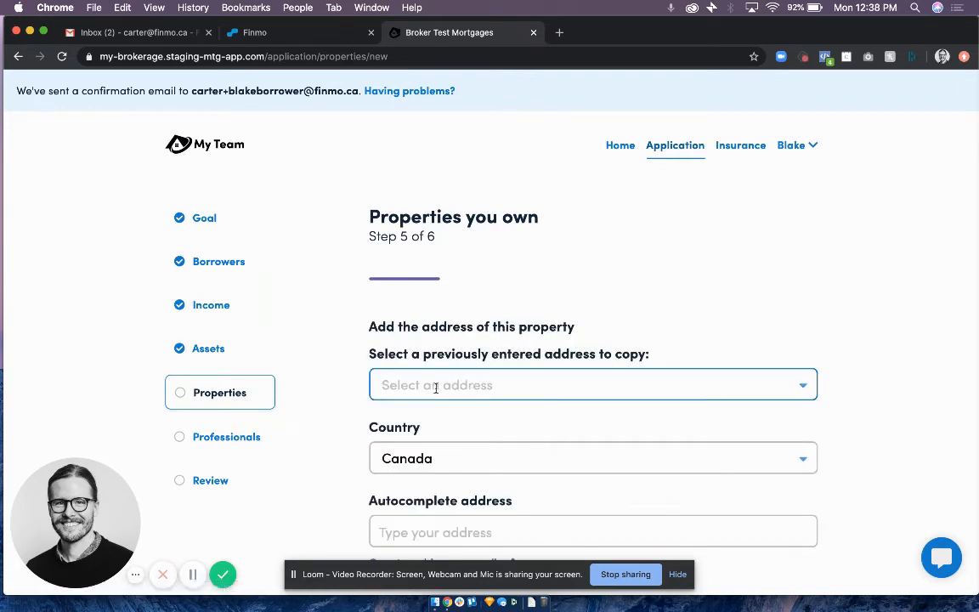
{"action": "left_click", "coordinate": [437, 412]}
{"action": "scroll", "coordinate": [433, 414], "scroll_direction": "down", "scroll_amount": 10}
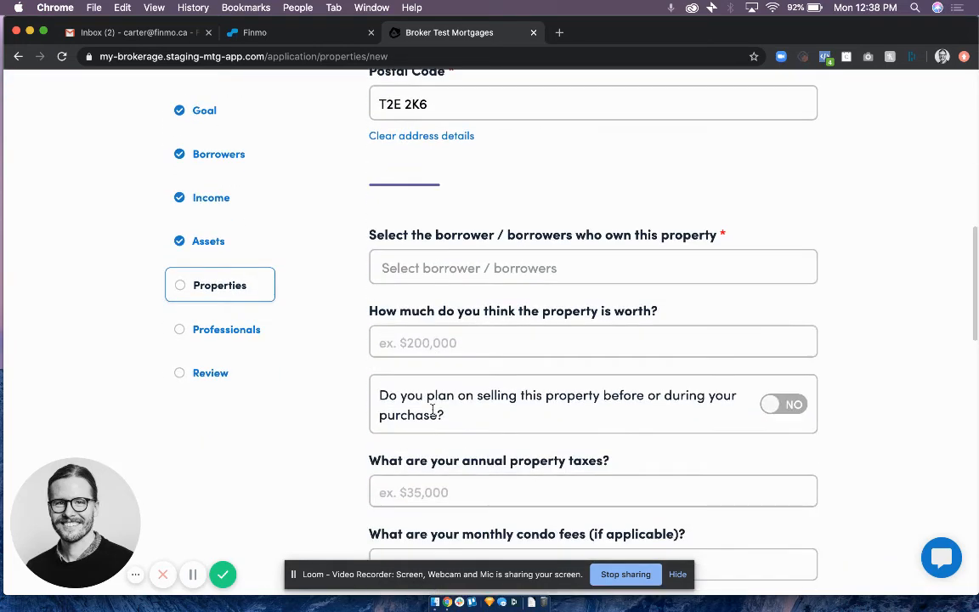
{"action": "left_click", "coordinate": [431, 265]}
{"action": "left_click", "coordinate": [424, 294]}
{"action": "scroll", "coordinate": [422, 298], "scroll_direction": "down", "scroll_amount": 2}
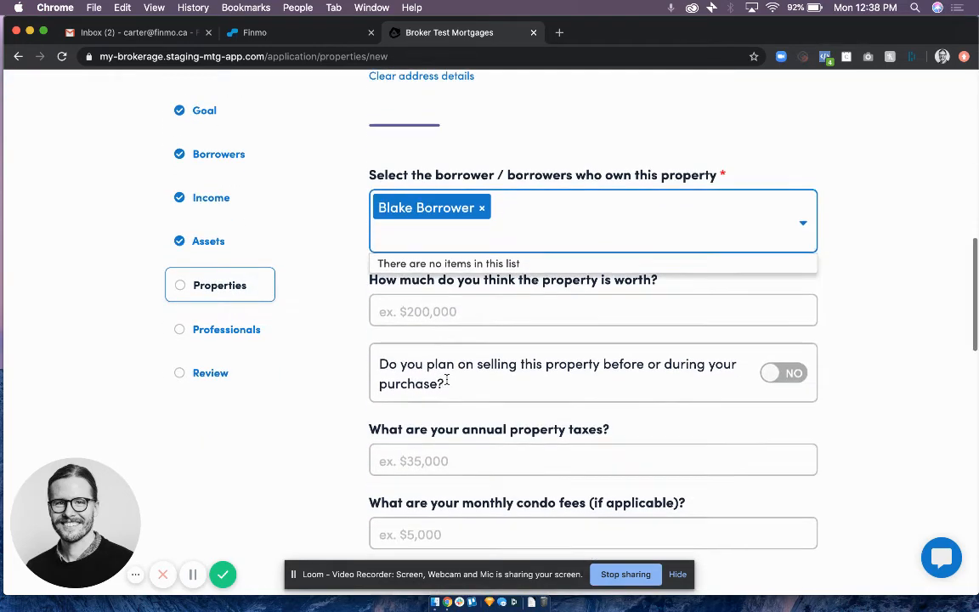
Value the property at $200,000 and plan its sale with $30,000 of the proceeds going towards the down payment.
{"action": "left_click", "coordinate": [444, 313]}
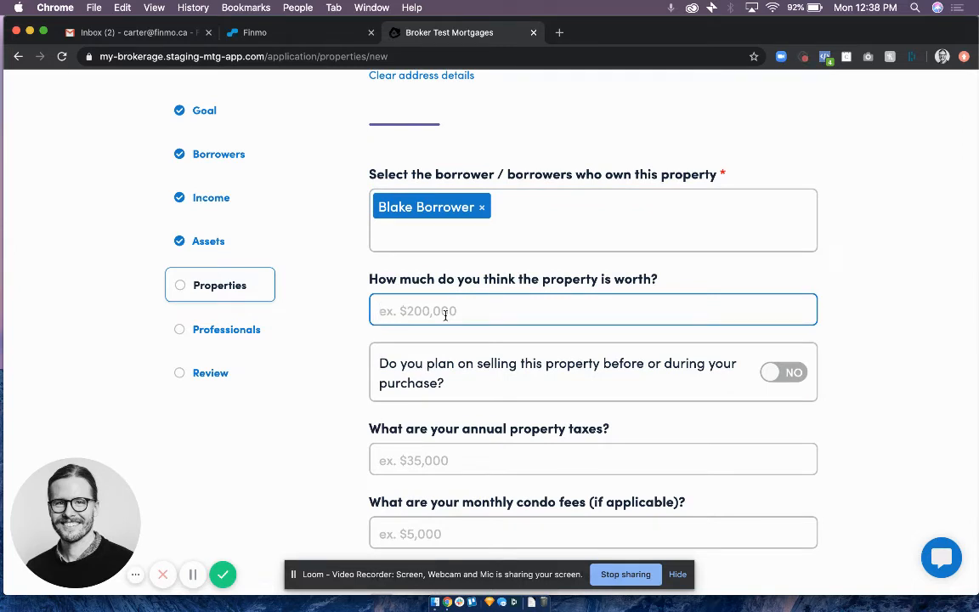
{"action": "type", "text": "2000000"}
{"action": "scroll", "coordinate": [452, 383], "scroll_direction": "down", "scroll_amount": 3}
{"action": "left_click", "coordinate": [782, 238]}
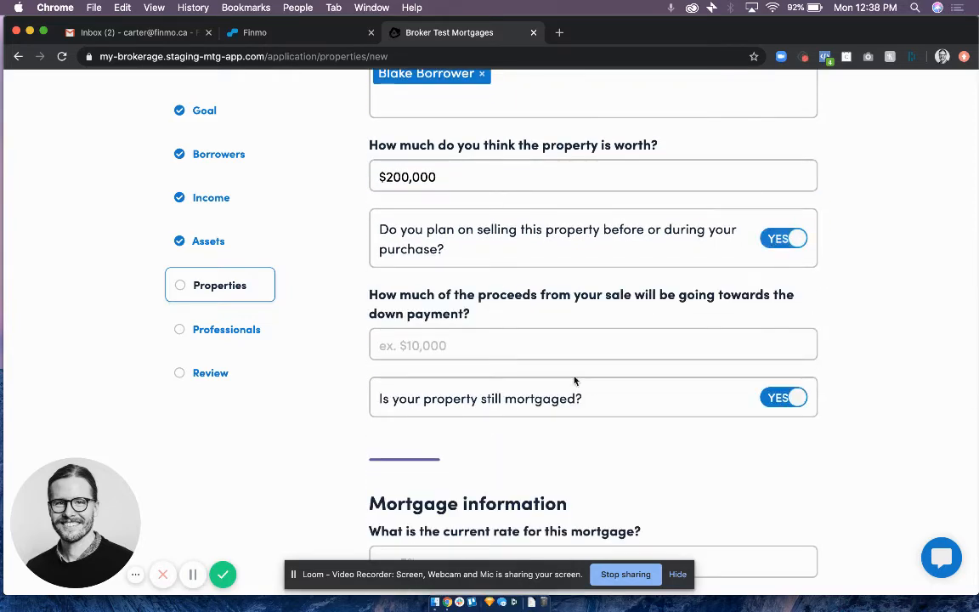
{"action": "scroll", "coordinate": [574, 380], "scroll_direction": "down", "scroll_amount": 1}
{"action": "left_click", "coordinate": [480, 321]}
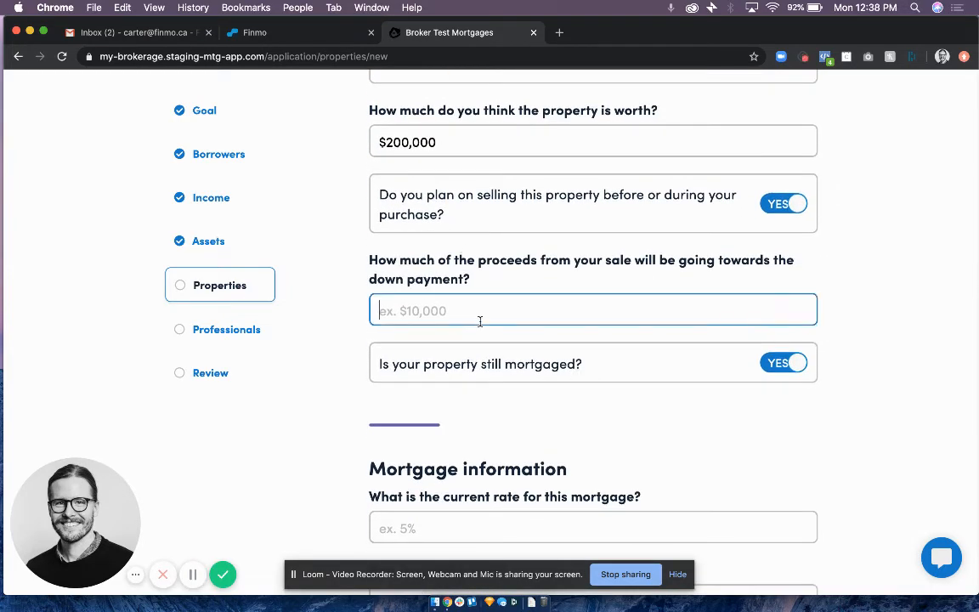
{"action": "type", "text": "300000"}
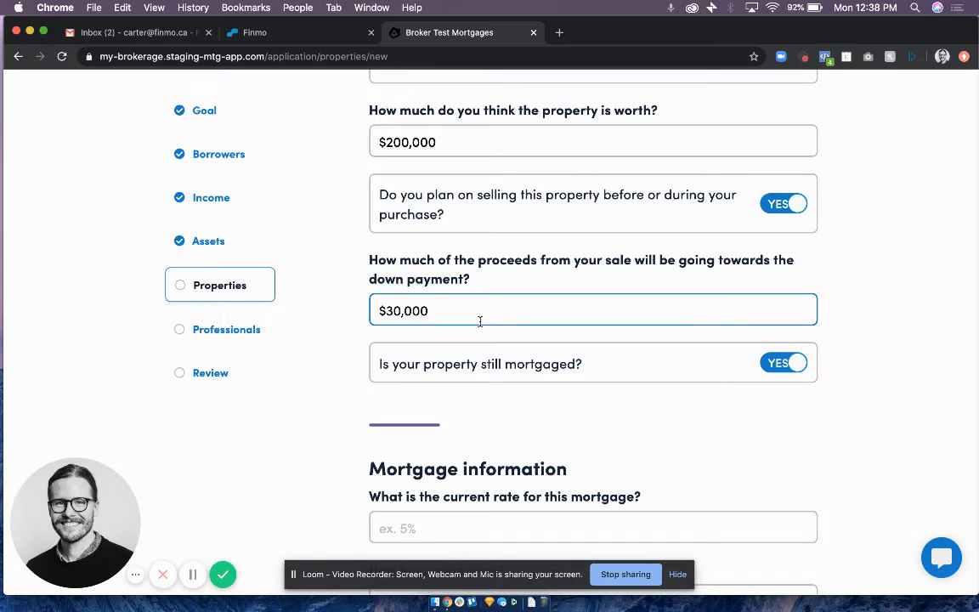
Mark the property as not mortgaged and save it.
{"action": "scroll", "coordinate": [481, 322], "scroll_direction": "down", "scroll_amount": 5}
{"action": "scroll", "coordinate": [481, 325], "scroll_direction": "up", "scroll_amount": 3}
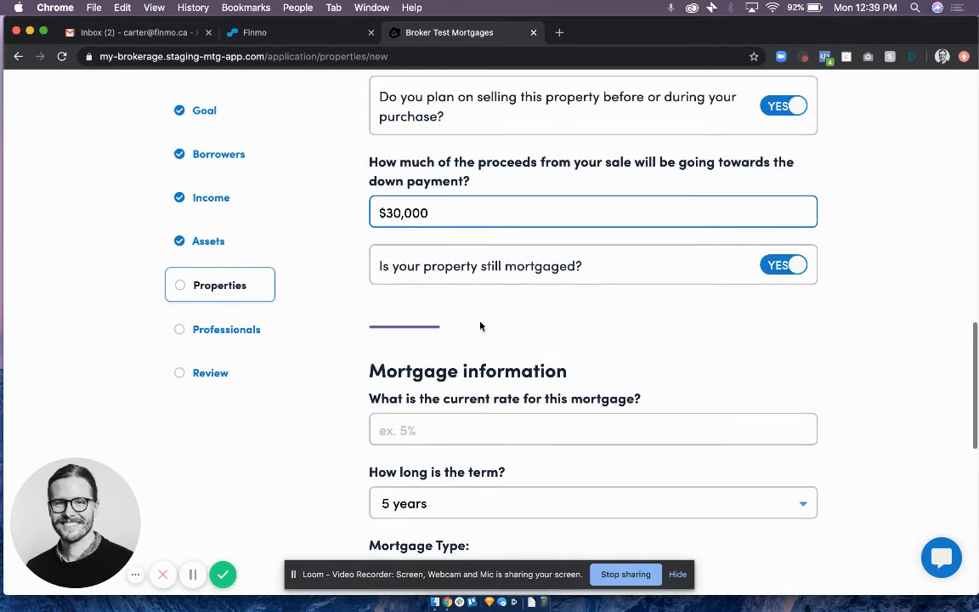
{"action": "left_click", "coordinate": [773, 270]}
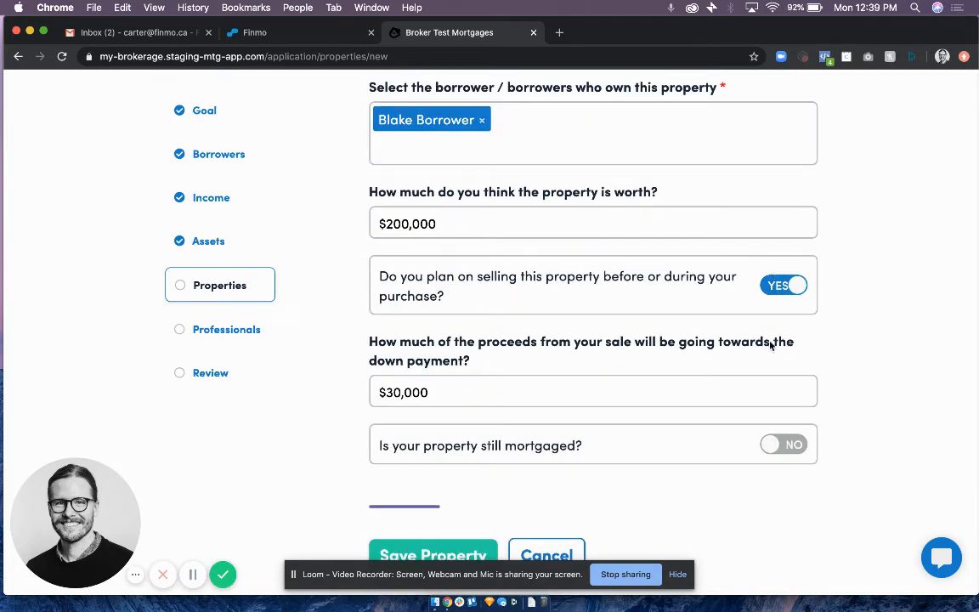
{"action": "left_click", "coordinate": [787, 448]}
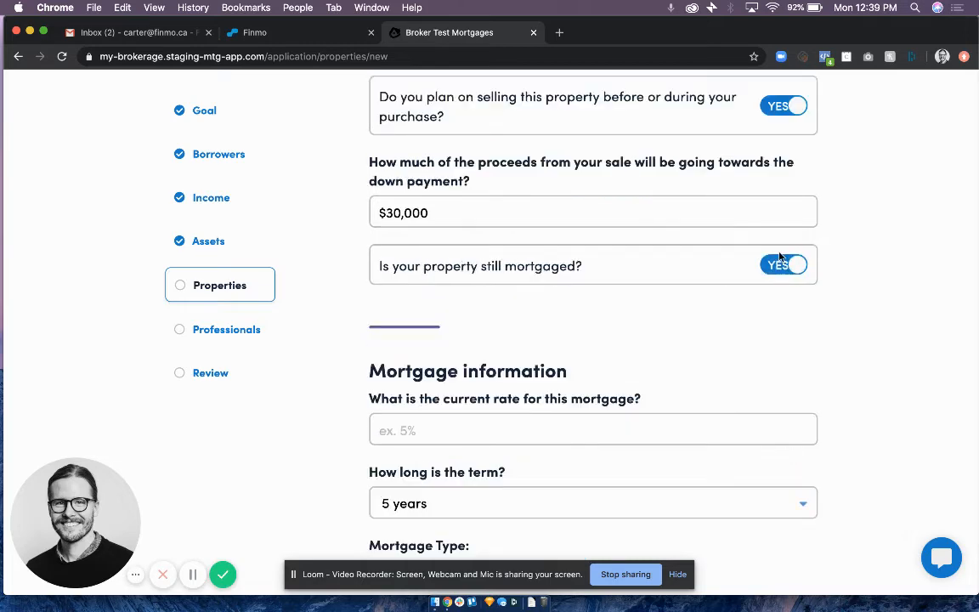
{"action": "left_click", "coordinate": [783, 285]}
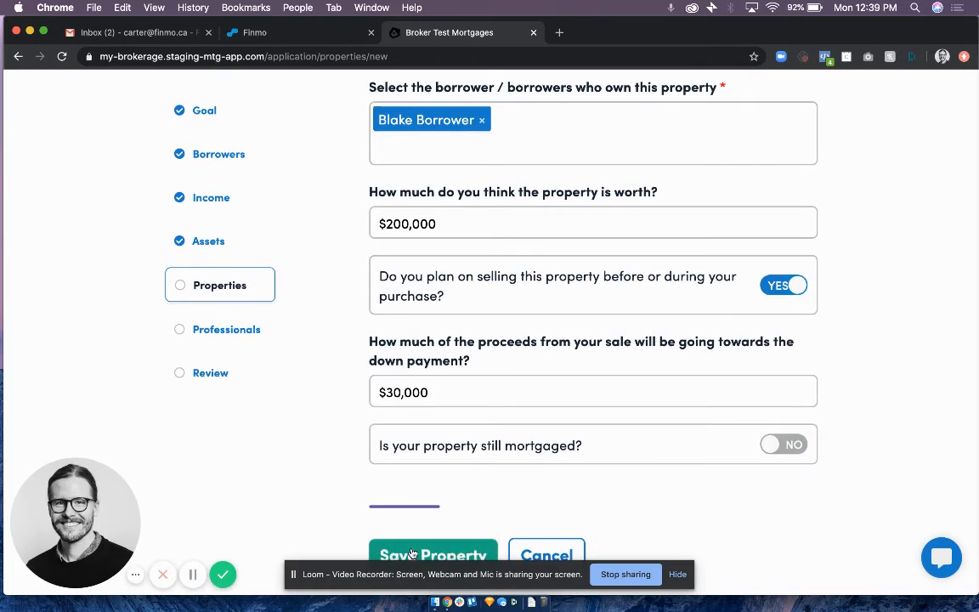
{"action": "left_click", "coordinate": [411, 555]}
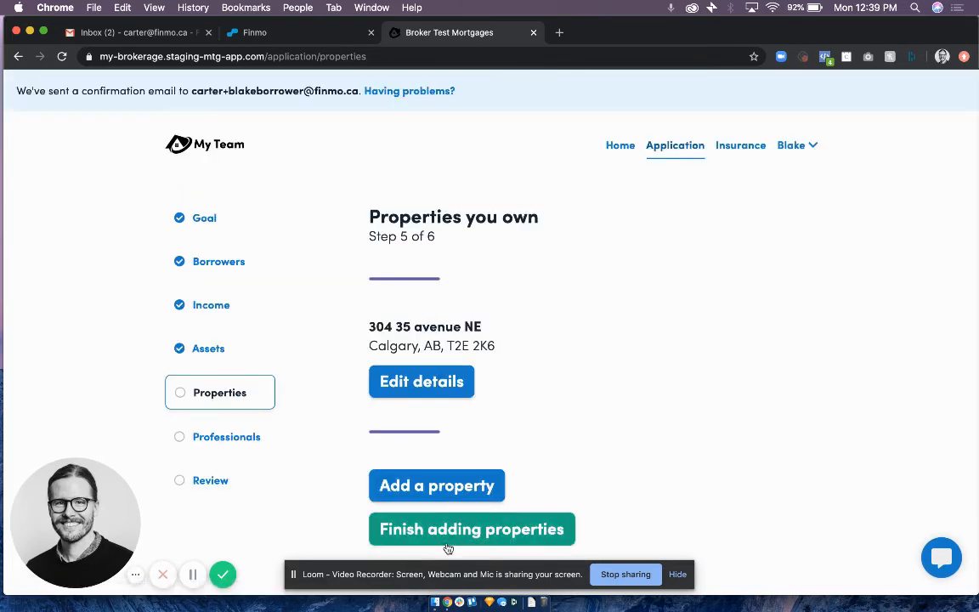
Finish the properties section and complete the professionals section without adding a realtor or lawyer.
{"action": "left_click", "coordinate": [448, 540]}
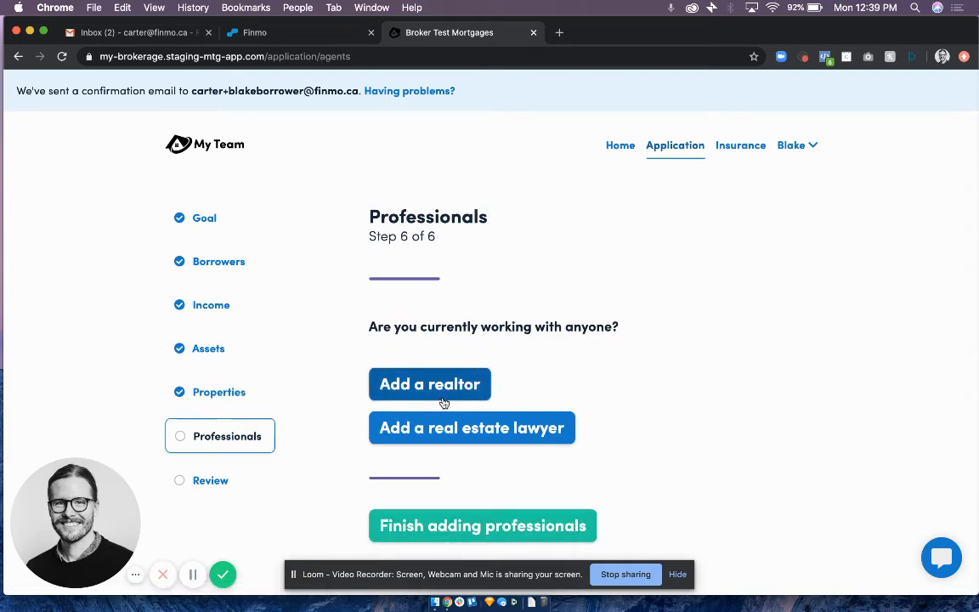
{"action": "left_click", "coordinate": [459, 528]}
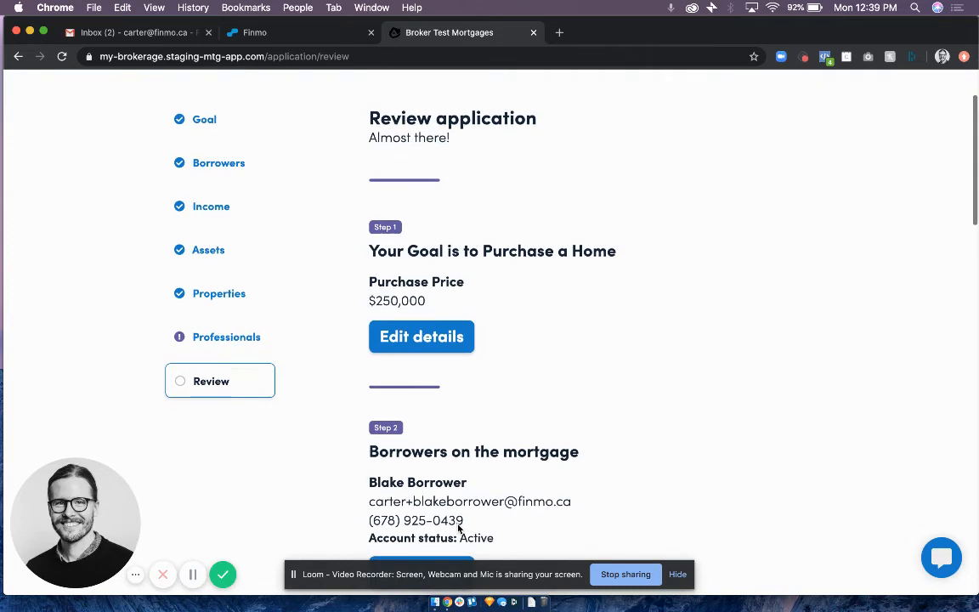
Look through the application review, leave the comments empty and agree to the online credit consent agreement.
{"action": "scroll", "coordinate": [458, 525], "scroll_direction": "down", "scroll_amount": 15}
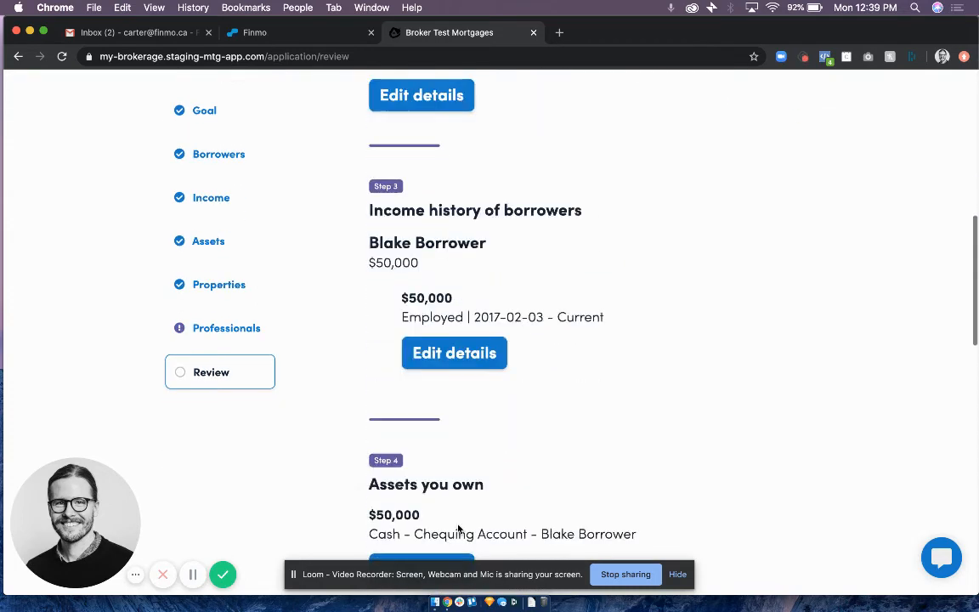
{"action": "scroll", "coordinate": [458, 528], "scroll_direction": "down", "scroll_amount": 10}
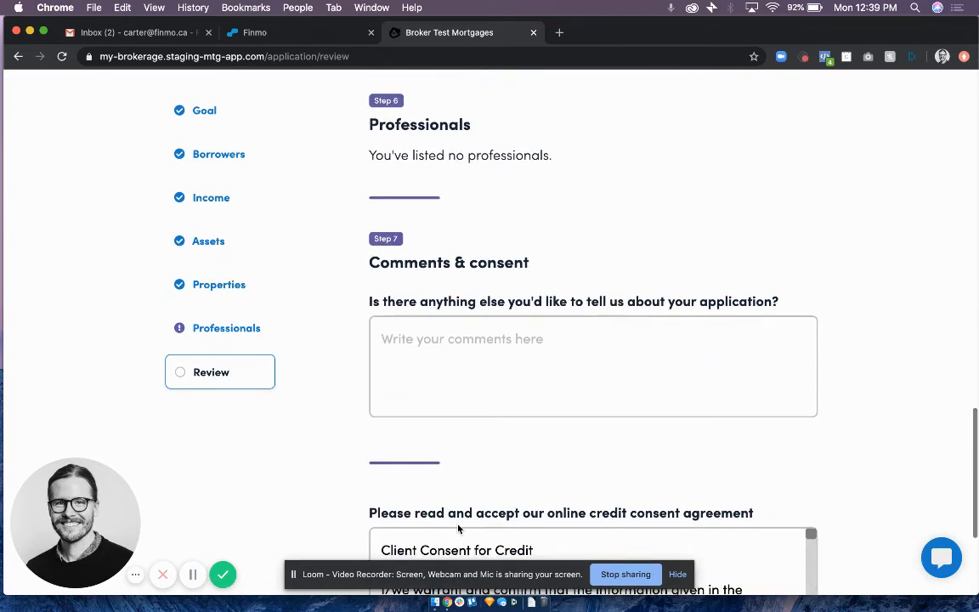
{"action": "left_click", "coordinate": [466, 271]}
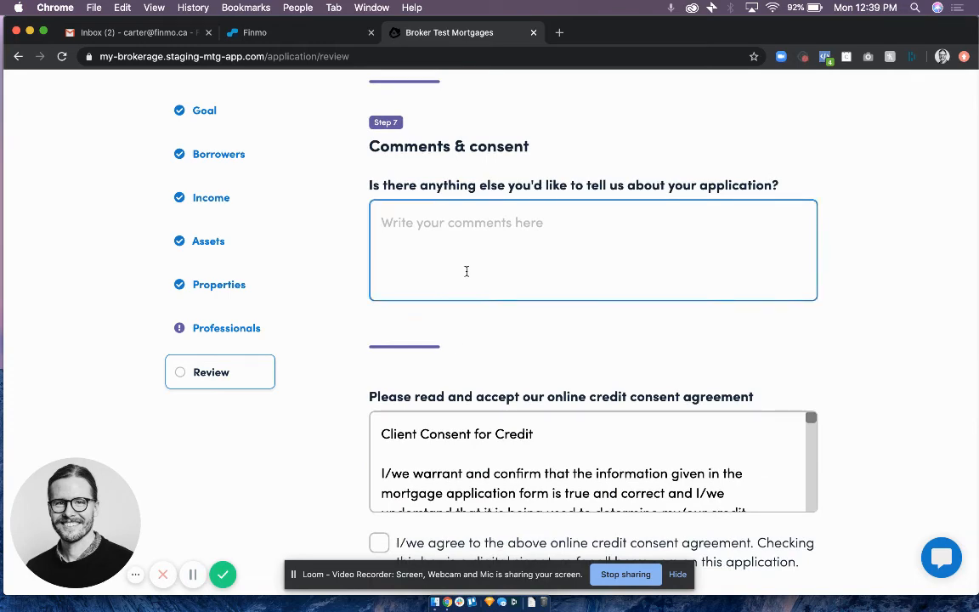
{"action": "scroll", "coordinate": [466, 271], "scroll_direction": "down", "scroll_amount": 3}
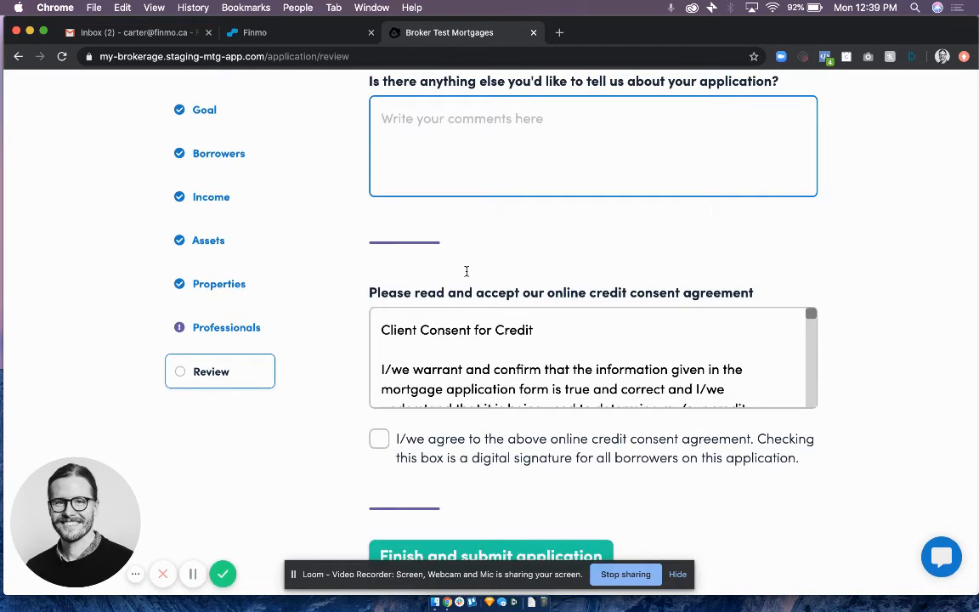
{"action": "scroll", "coordinate": [448, 376], "scroll_direction": "down", "scroll_amount": 2}
{"action": "scroll", "coordinate": [448, 362], "scroll_direction": "up", "scroll_amount": 2}
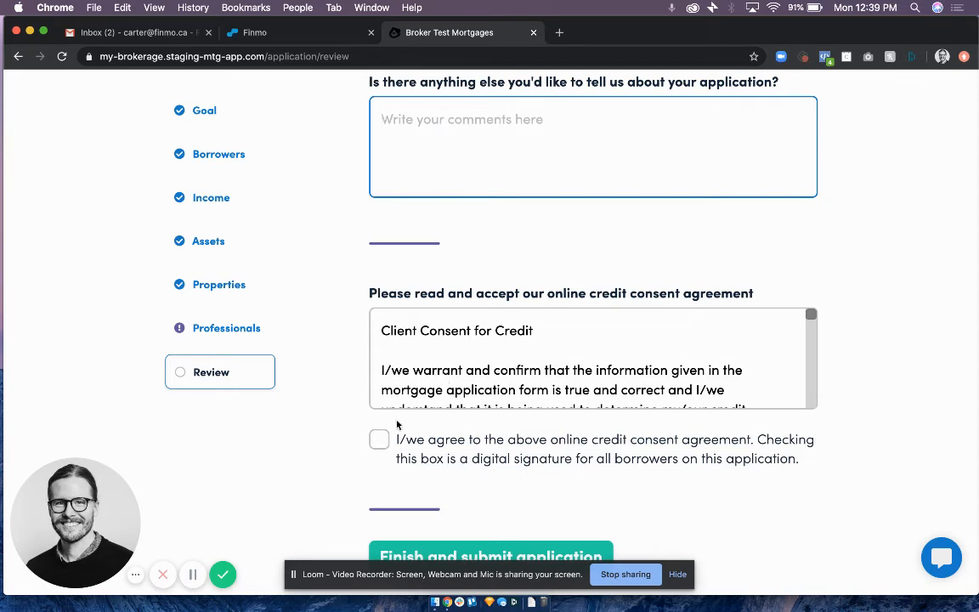
{"action": "left_click", "coordinate": [379, 439]}
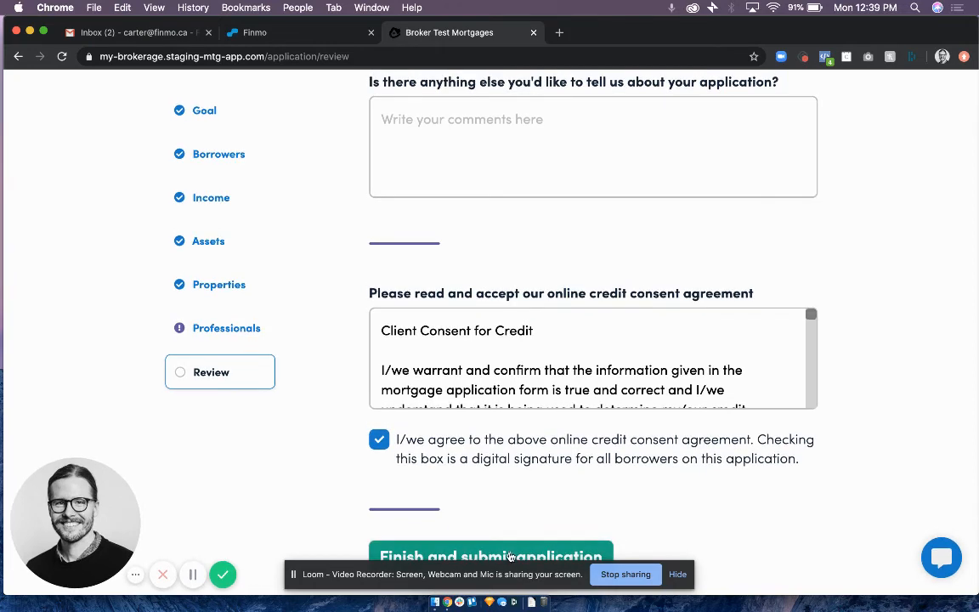
Submit the completed mortgage application and look over the documents requested from the borrower.
{"action": "left_click", "coordinate": [510, 552]}
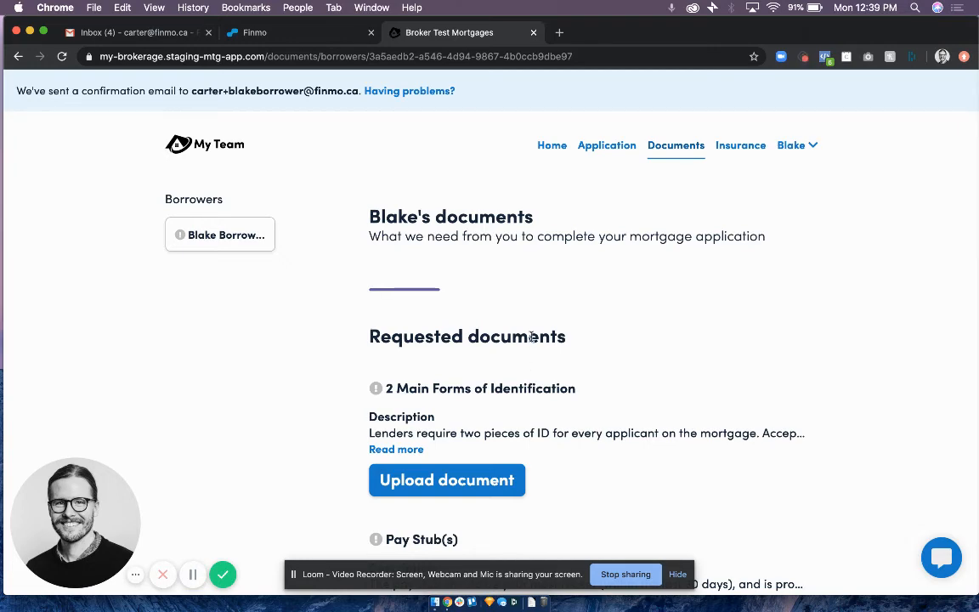
{"action": "scroll", "coordinate": [531, 336], "scroll_direction": "down", "scroll_amount": 4}
{"action": "scroll", "coordinate": [531, 339], "scroll_direction": "up", "scroll_amount": 4}
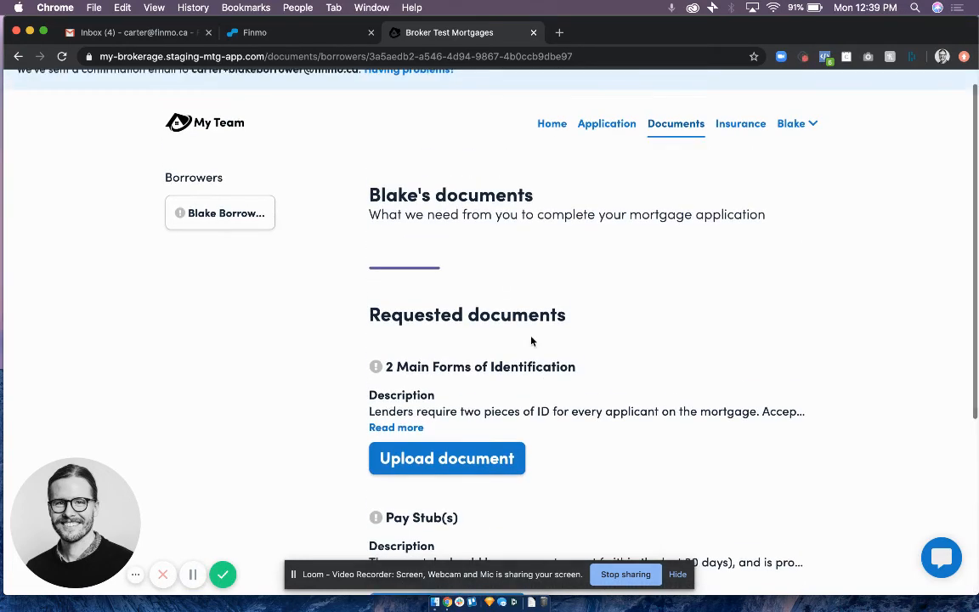
{"action": "scroll", "coordinate": [531, 341], "scroll_direction": "down", "scroll_amount": 1}
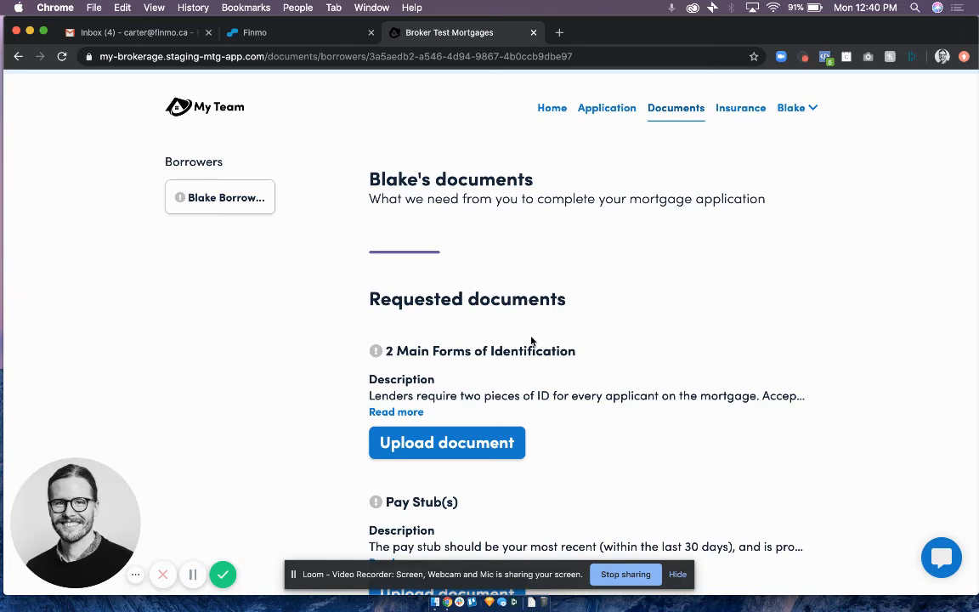
{"action": "scroll", "coordinate": [519, 323], "scroll_direction": "down", "scroll_amount": 3}
{"action": "left_click", "coordinate": [430, 251]}
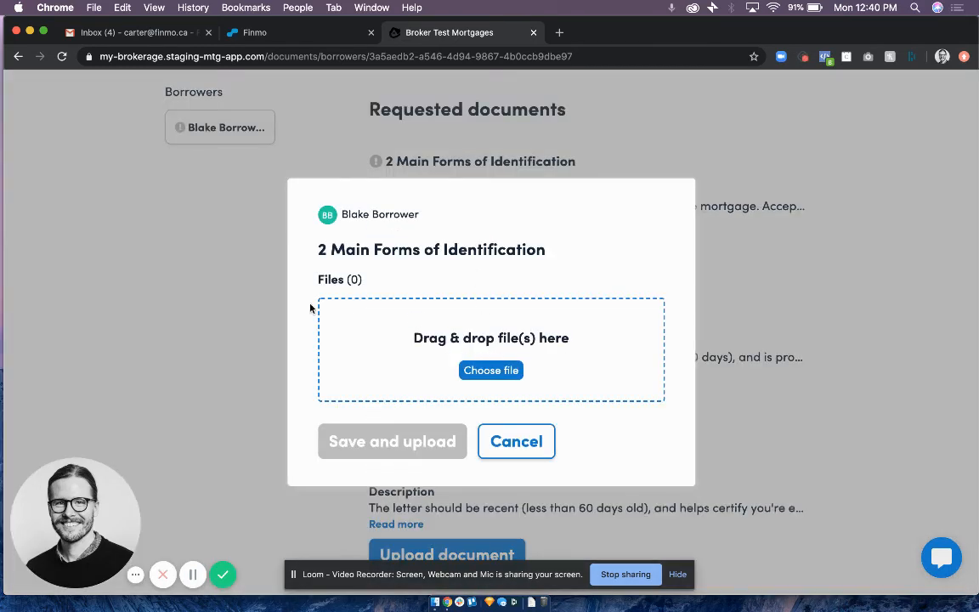
{"action": "left_click", "coordinate": [516, 441]}
Upload Worksheet_6_Statement_Earnings_E.pdf from the Desktop for the Pay Stub(s) request and save it.
{"action": "scroll", "coordinate": [536, 457], "scroll_direction": "down", "scroll_amount": 2}
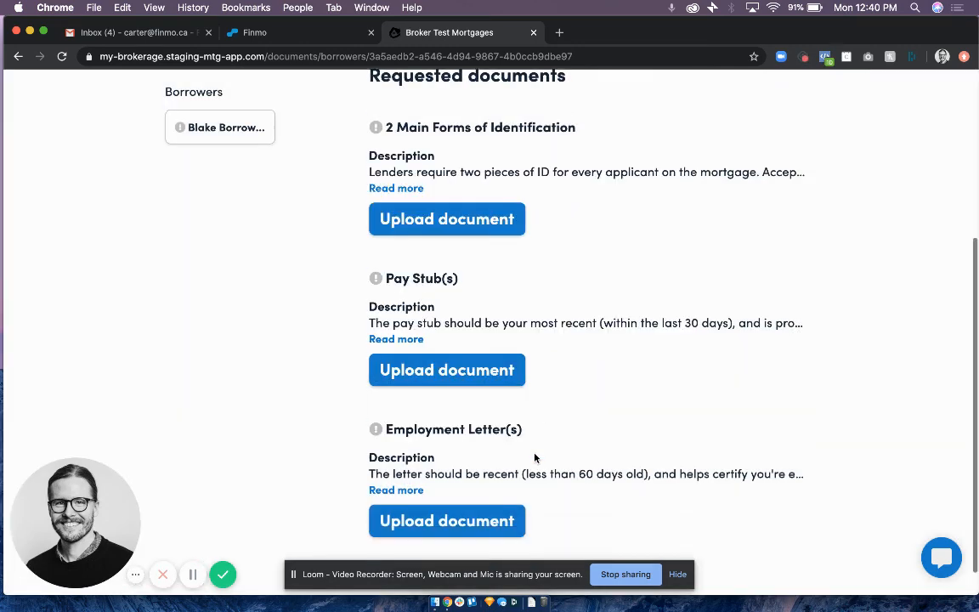
{"action": "left_click", "coordinate": [471, 353]}
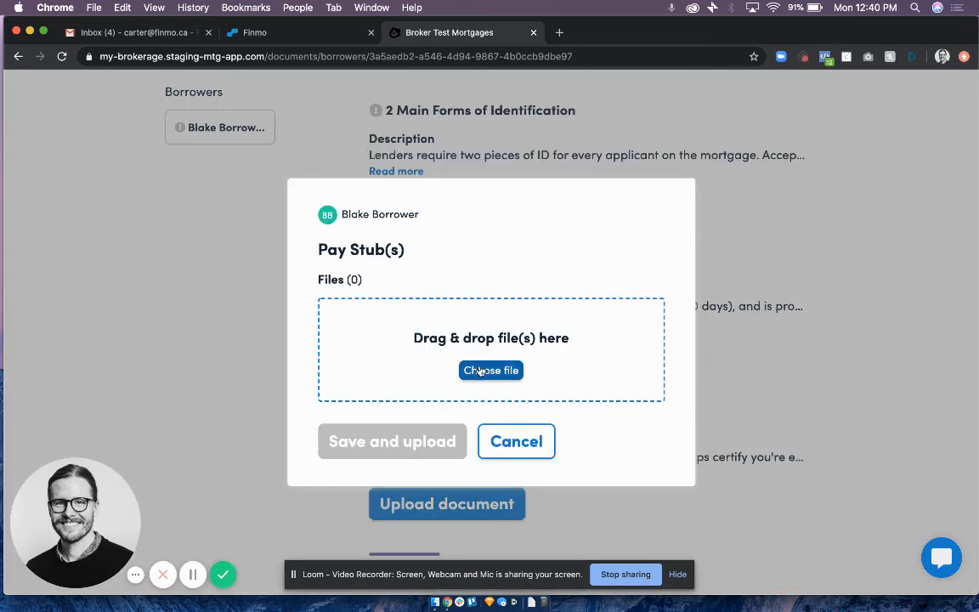
{"action": "left_click", "coordinate": [466, 369]}
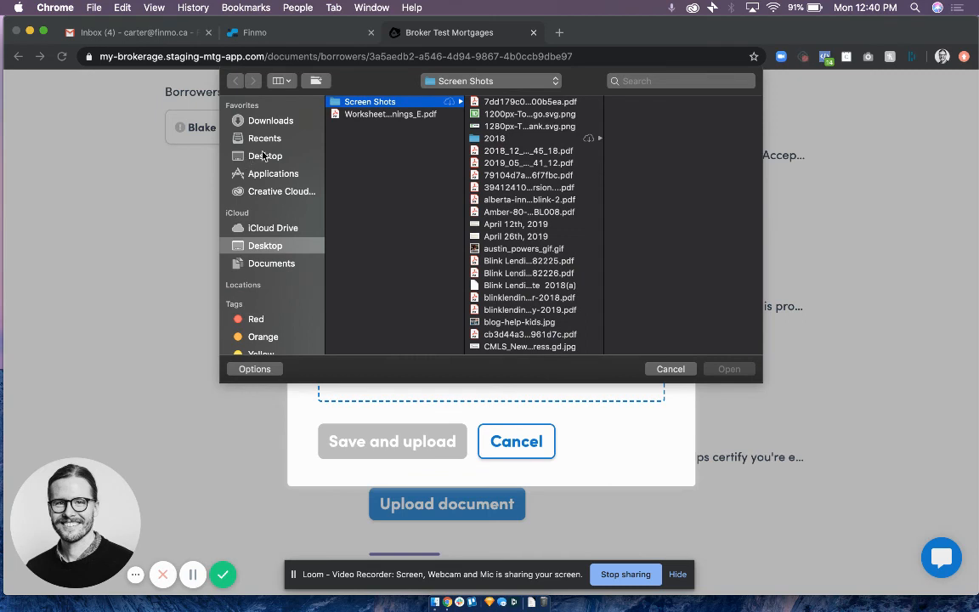
{"action": "left_click", "coordinate": [243, 154]}
{"action": "left_click", "coordinate": [406, 116]}
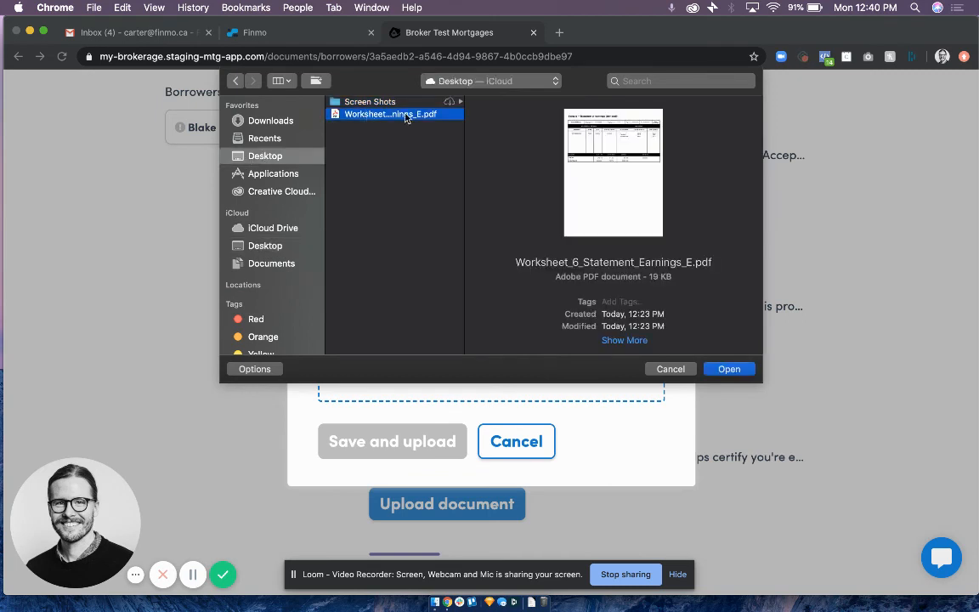
{"action": "left_click", "coordinate": [723, 368]}
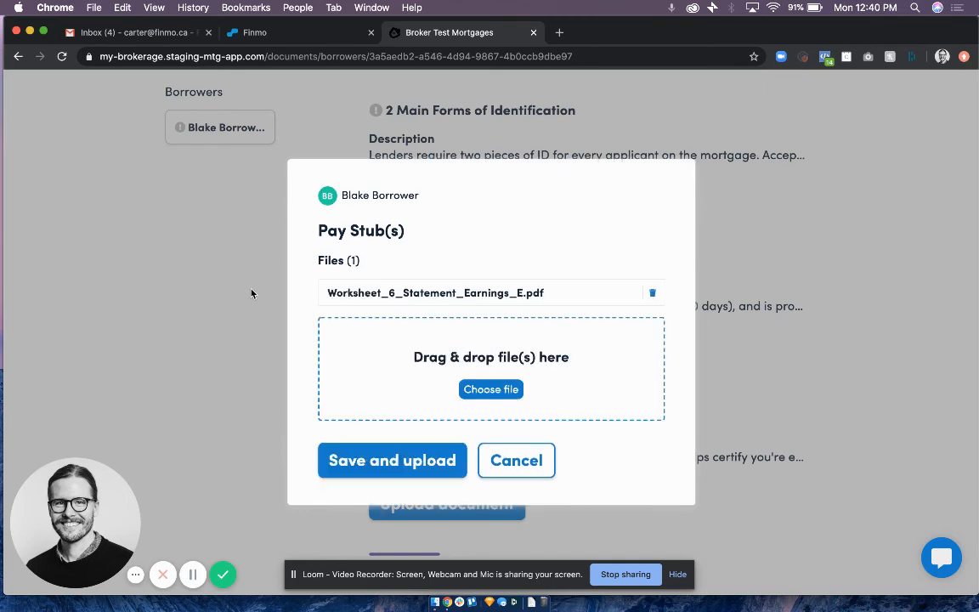
{"action": "left_click", "coordinate": [370, 463]}
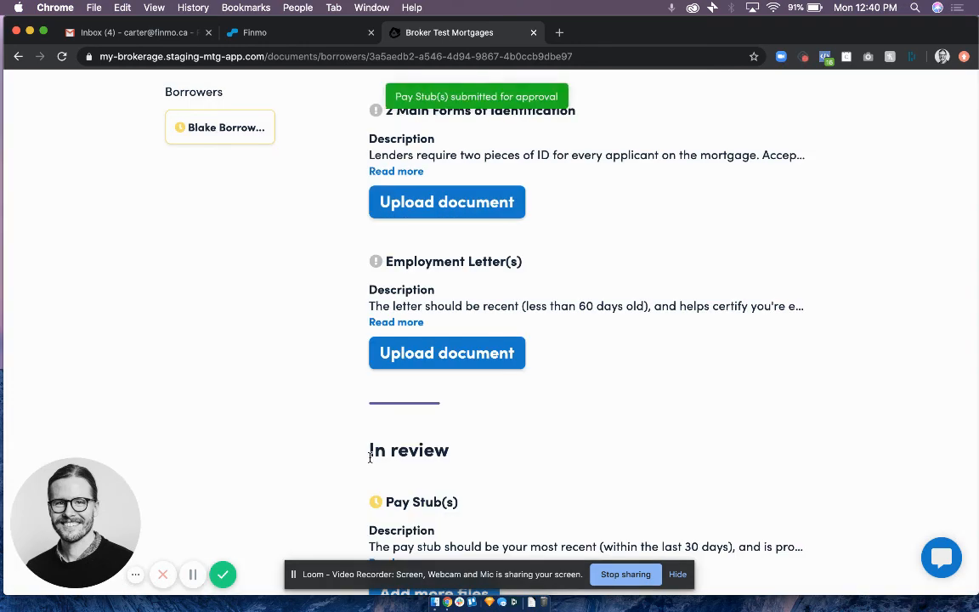
Read the full description and tips for the 2 Main Forms of Identification, collapse them, and examine the remaining requested and in-review documents.
{"action": "scroll", "coordinate": [408, 340], "scroll_direction": "up", "scroll_amount": 3}
{"action": "left_click", "coordinate": [398, 270]}
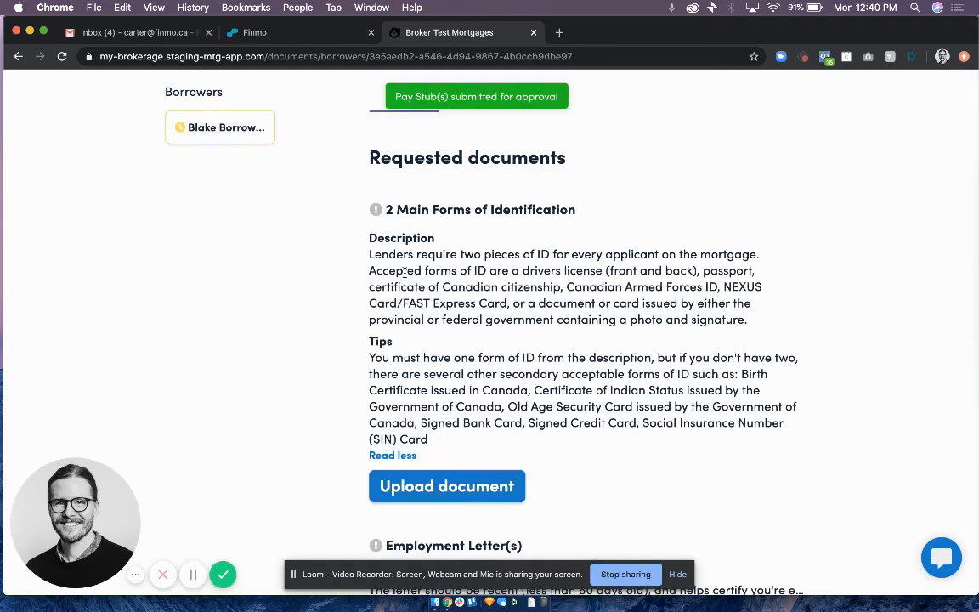
{"action": "scroll", "coordinate": [414, 348], "scroll_direction": "down", "scroll_amount": 1}
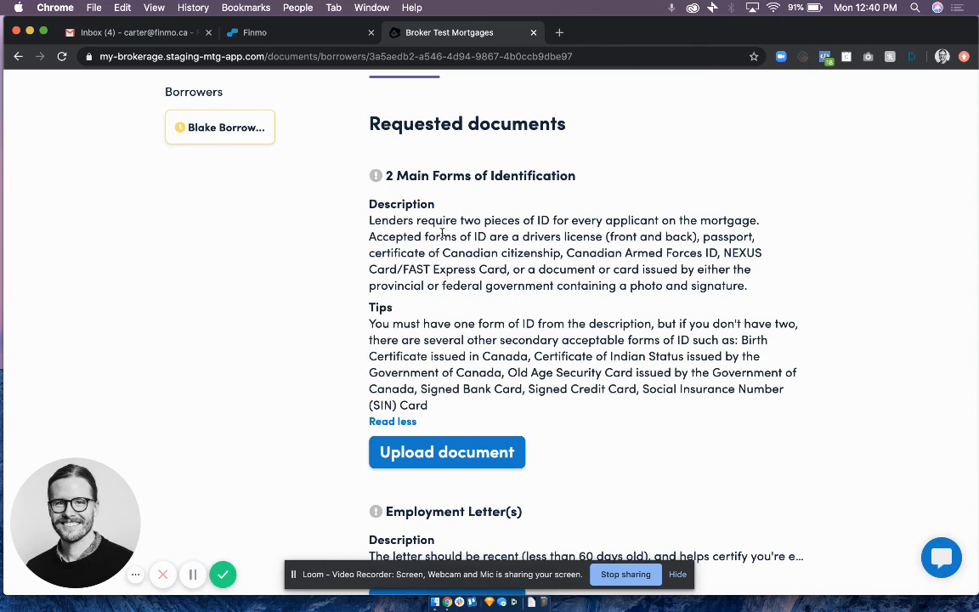
{"action": "scroll", "coordinate": [445, 348], "scroll_direction": "down", "scroll_amount": 2}
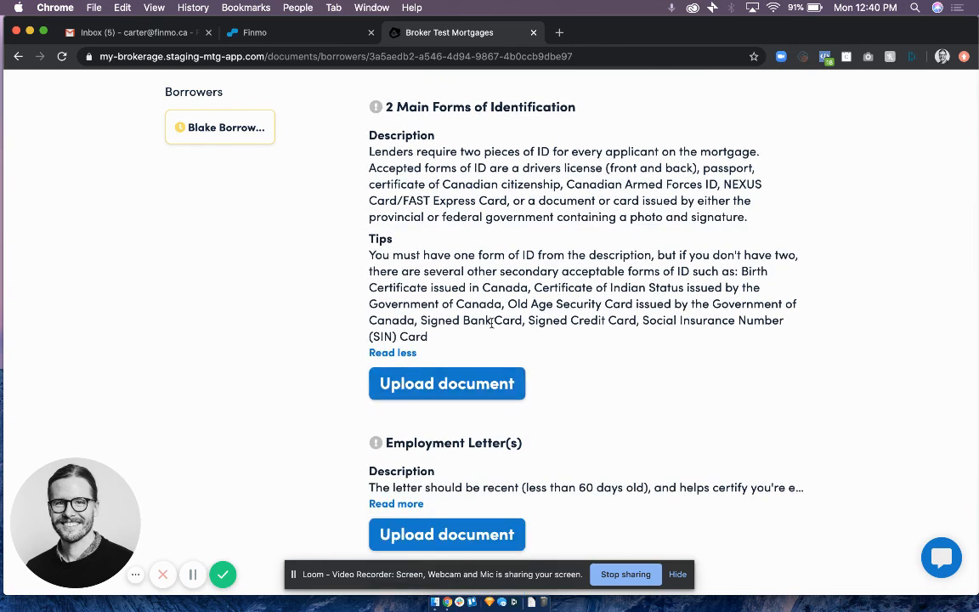
{"action": "scroll", "coordinate": [490, 323], "scroll_direction": "down", "scroll_amount": 4}
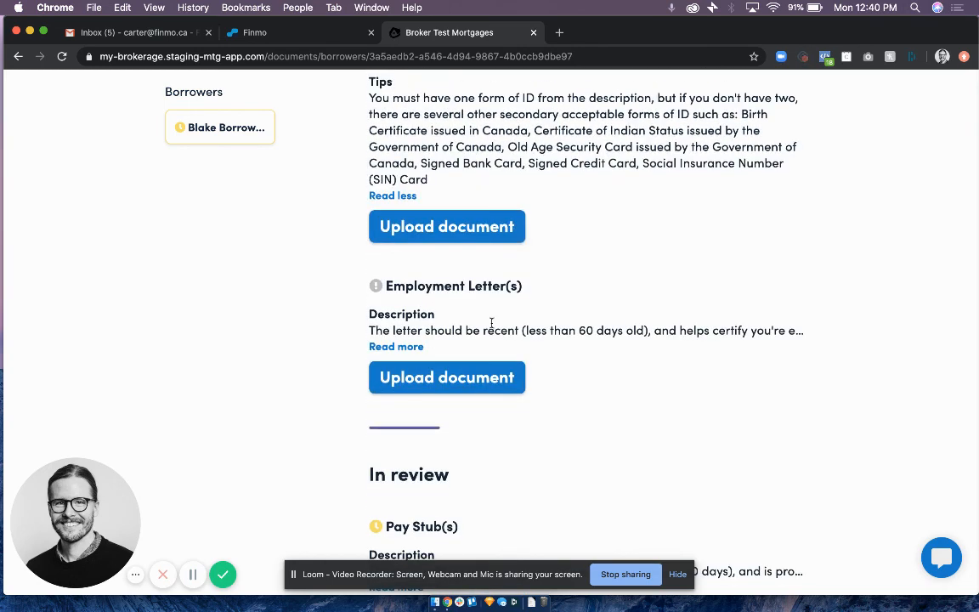
{"action": "scroll", "coordinate": [491, 323], "scroll_direction": "up", "scroll_amount": 1}
{"action": "left_click", "coordinate": [396, 251]}
{"action": "scroll", "coordinate": [517, 255], "scroll_direction": "up", "scroll_amount": 3}
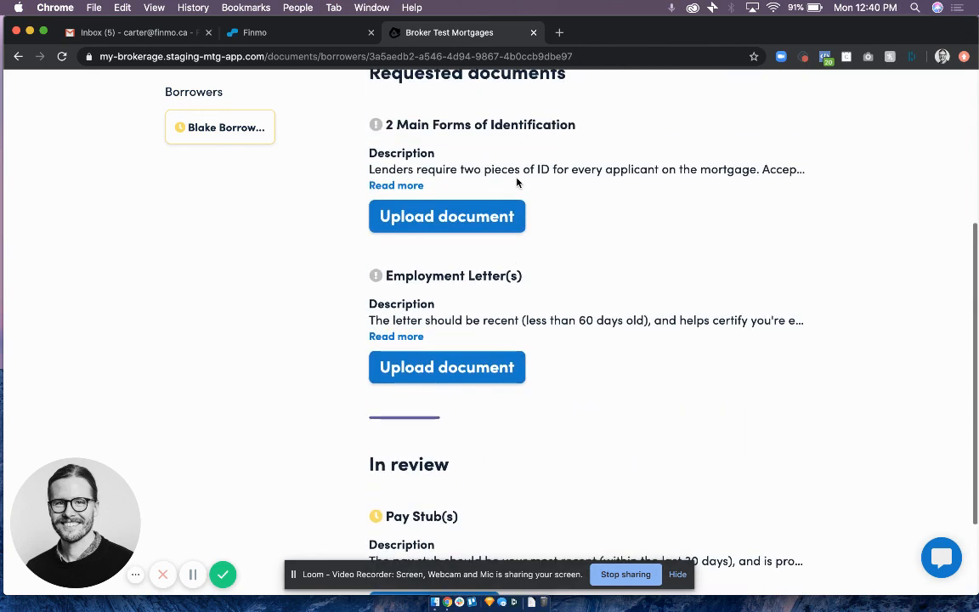
{"action": "scroll", "coordinate": [542, 257], "scroll_direction": "down", "scroll_amount": 3}
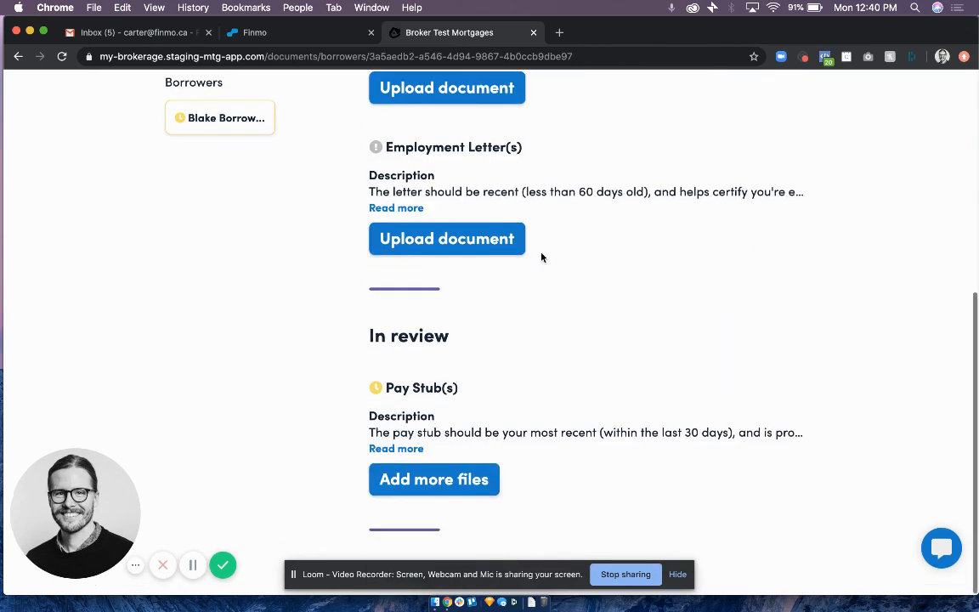
{"action": "scroll", "coordinate": [542, 256], "scroll_direction": "up", "scroll_amount": 1}
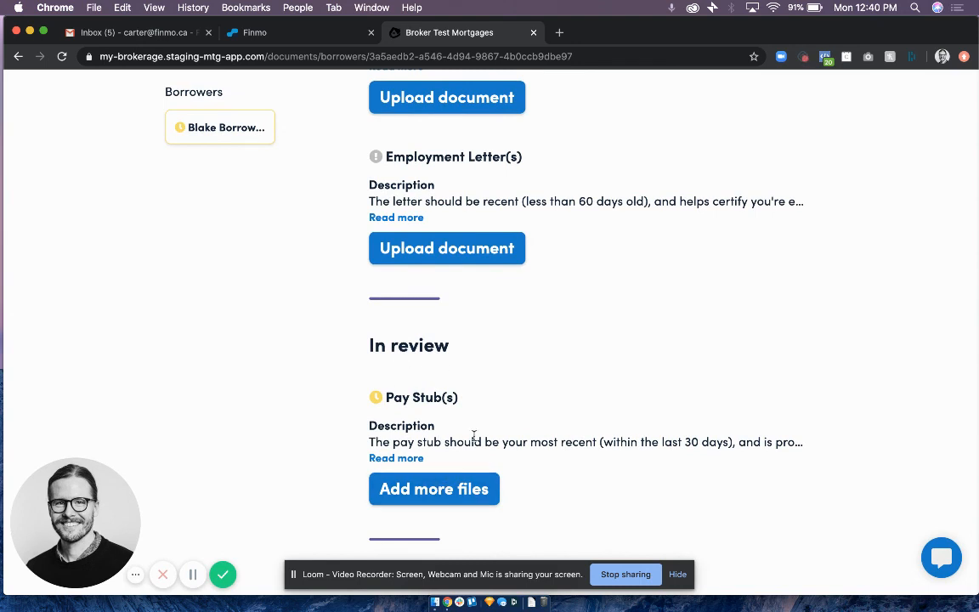
{"action": "scroll", "coordinate": [473, 435], "scroll_direction": "up", "scroll_amount": 5}
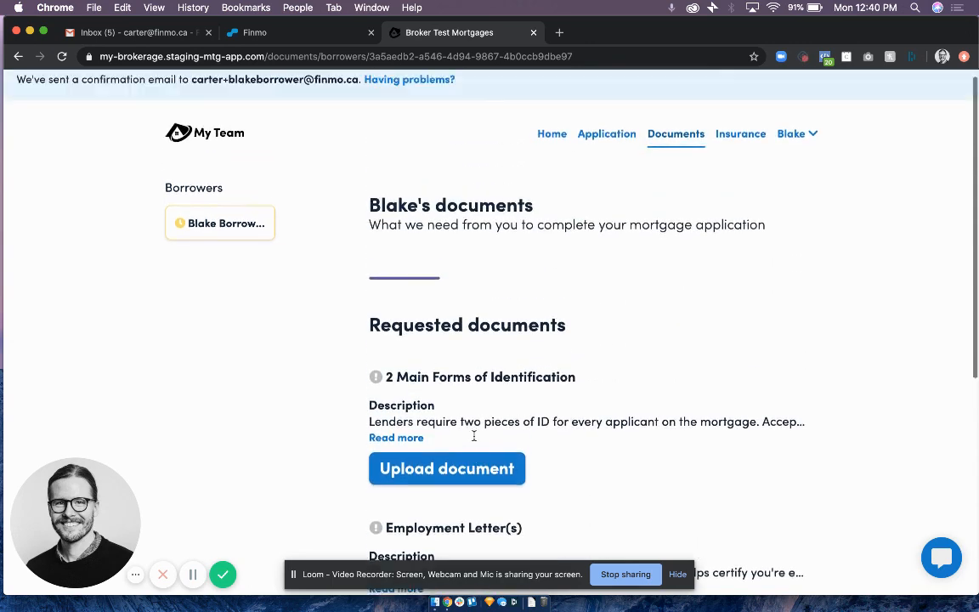